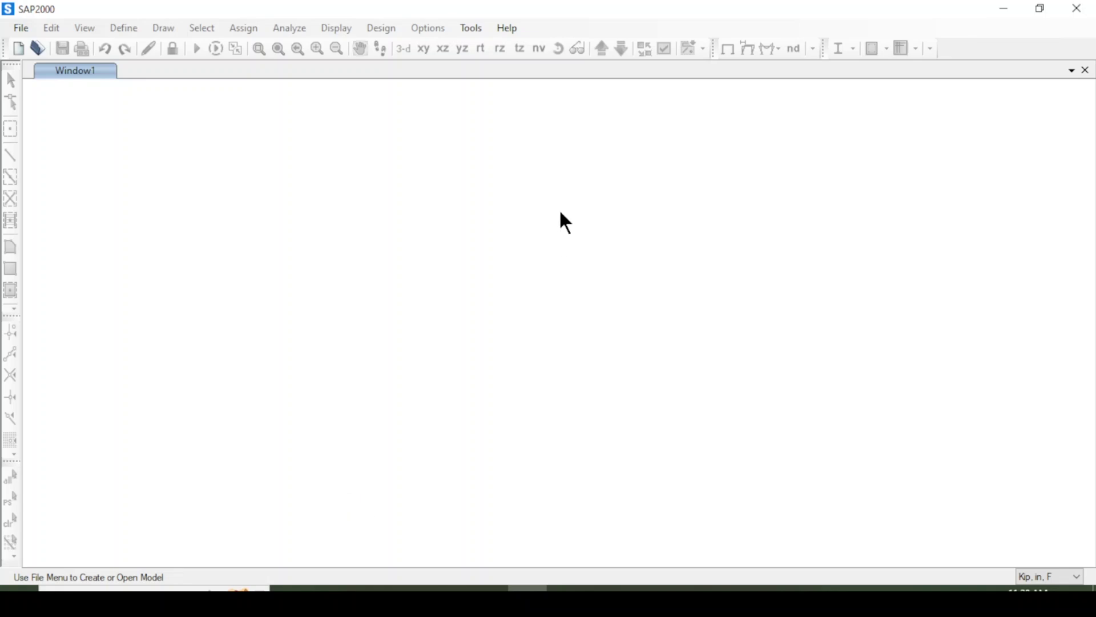
Step: View the installed SAP2000 version and build information, and close it
click(508, 28)
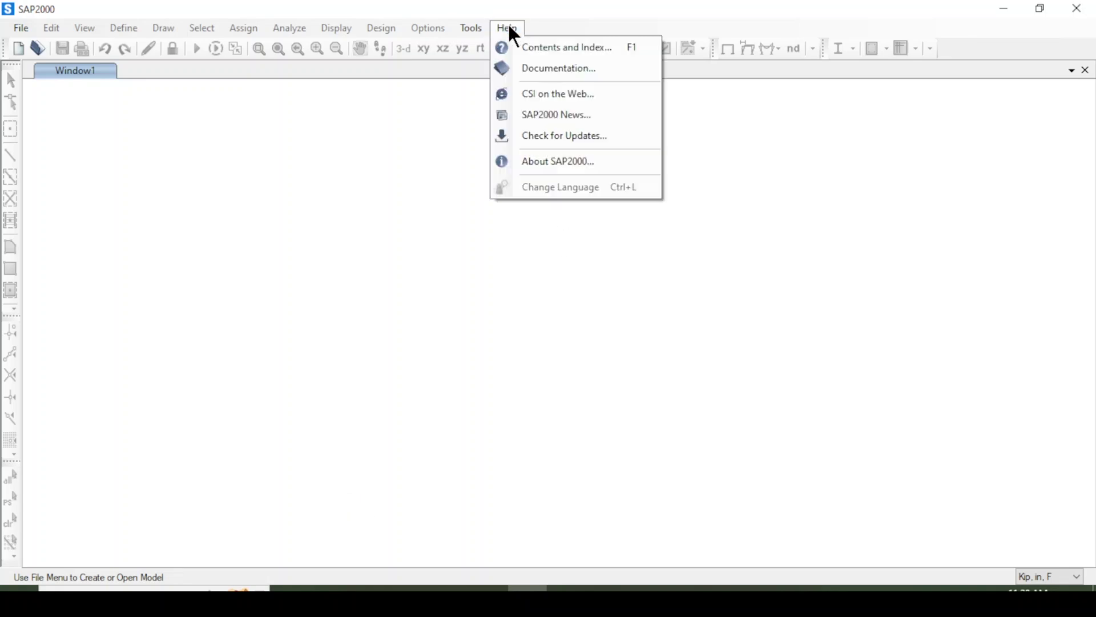
click(560, 169)
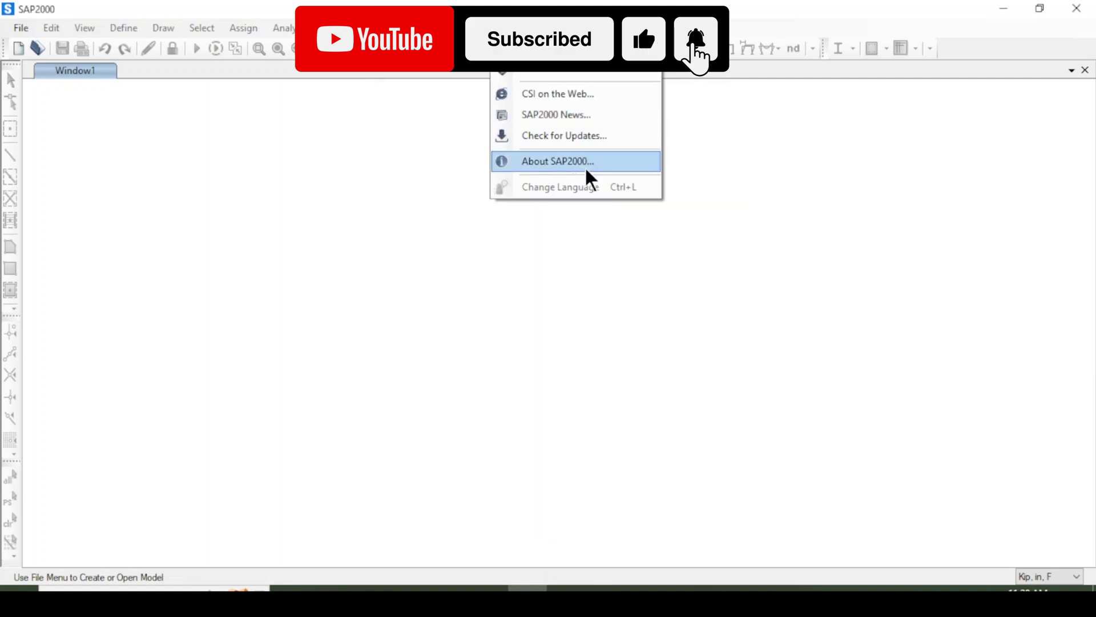
click(584, 166)
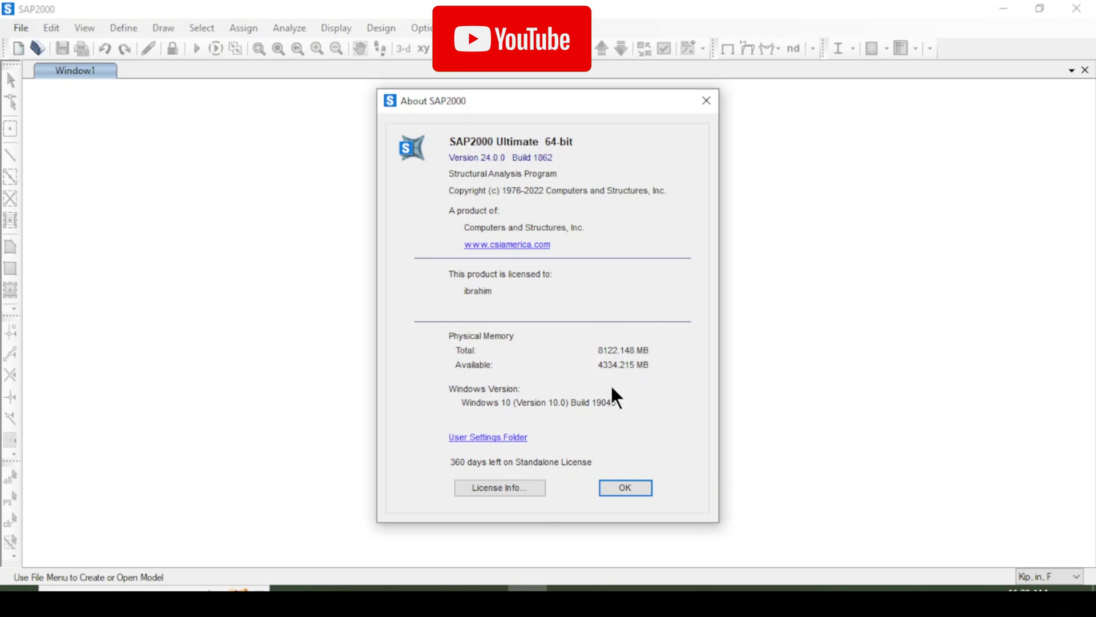
click(707, 100)
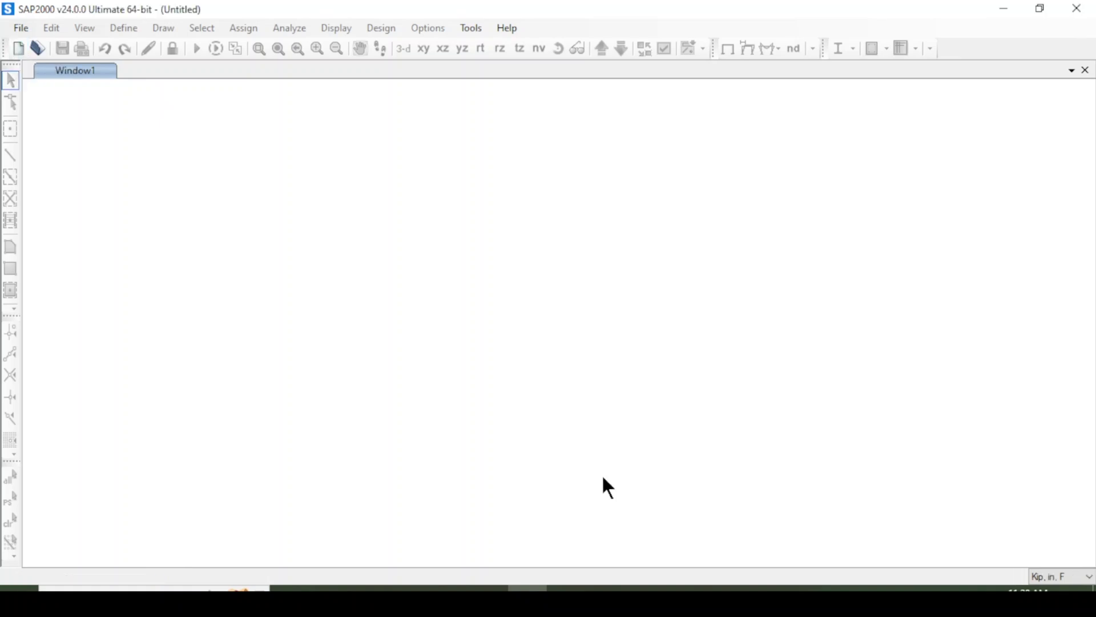
Step: Switch to Beam.pdf to examine the beam's supports, load and span dimensions, and return to SAP2000
click(567, 588)
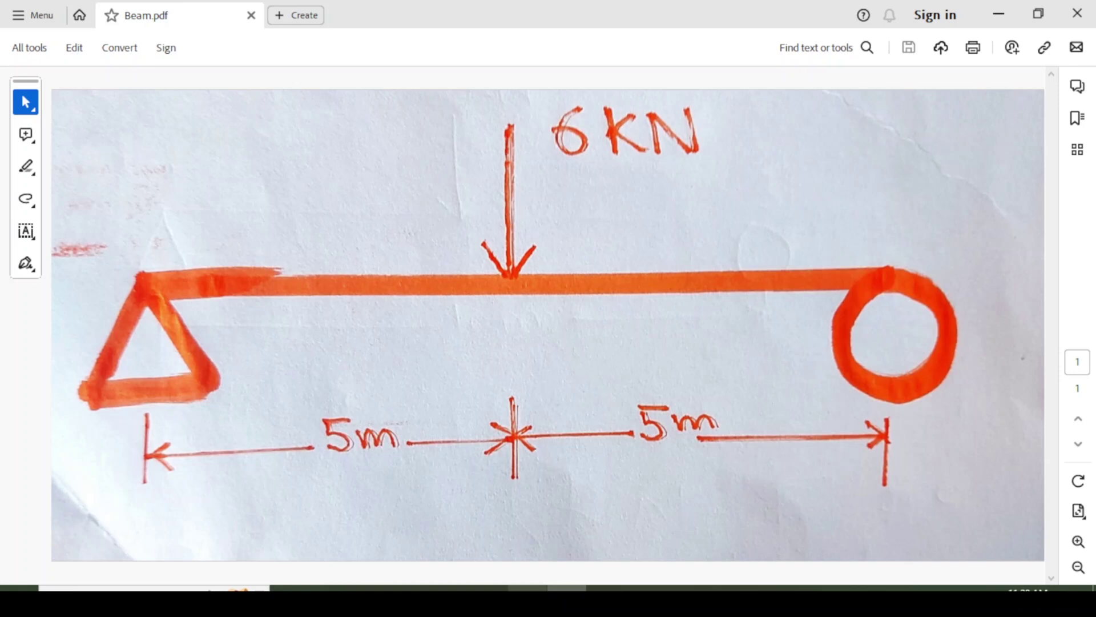
click(528, 588)
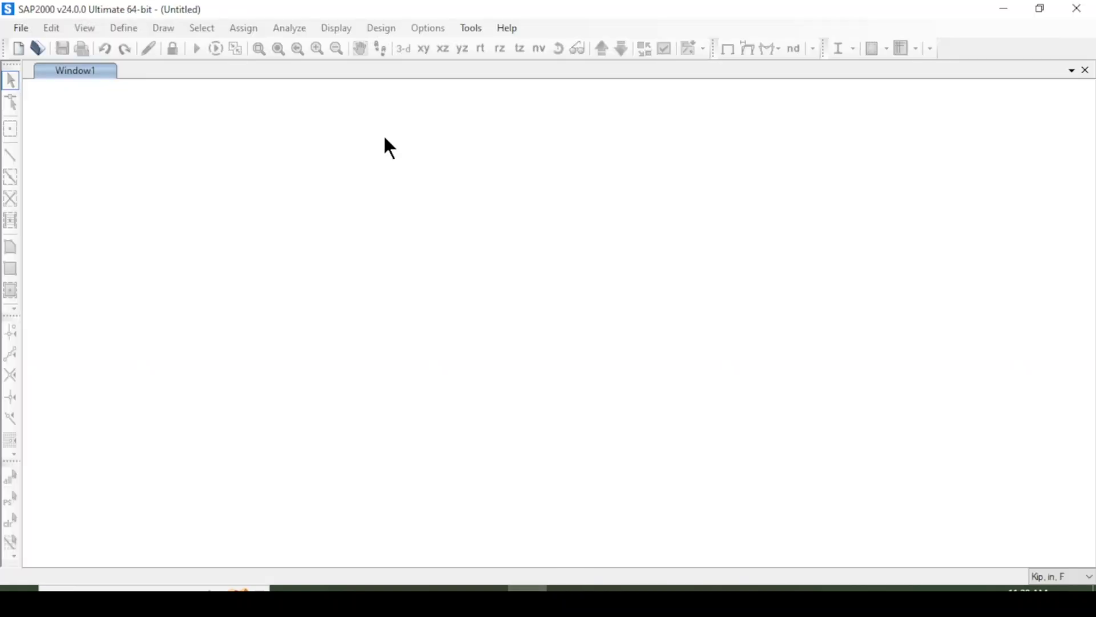
Step: Create a Grid Only model with KN, m, C units and United States default materials, accepting the default Cartesian grid lines
click(17, 49)
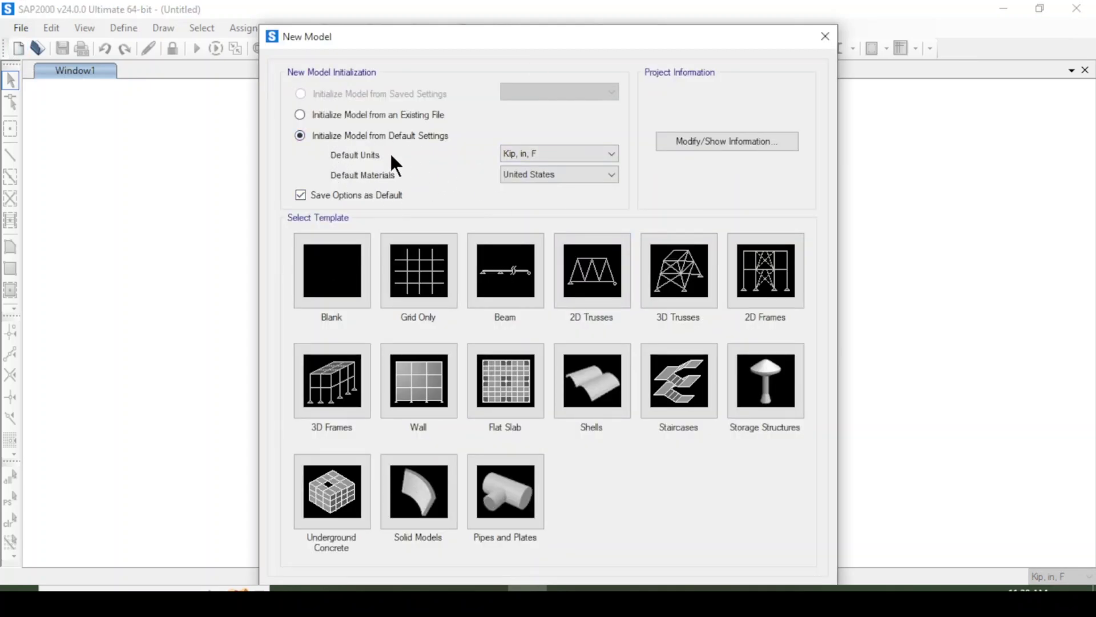
click(518, 158)
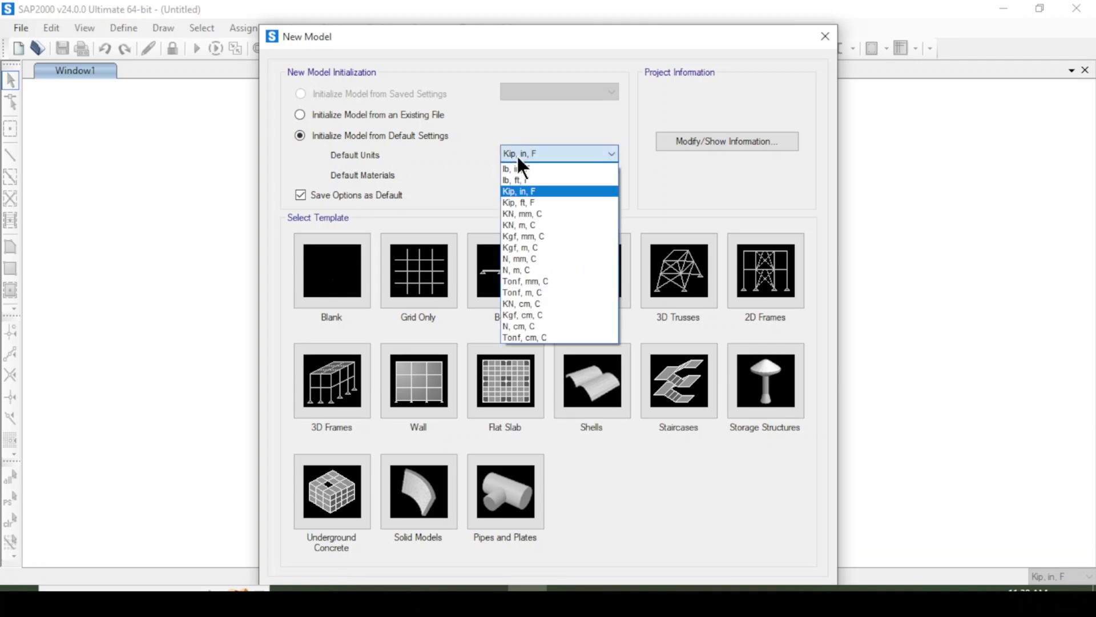
click(529, 224)
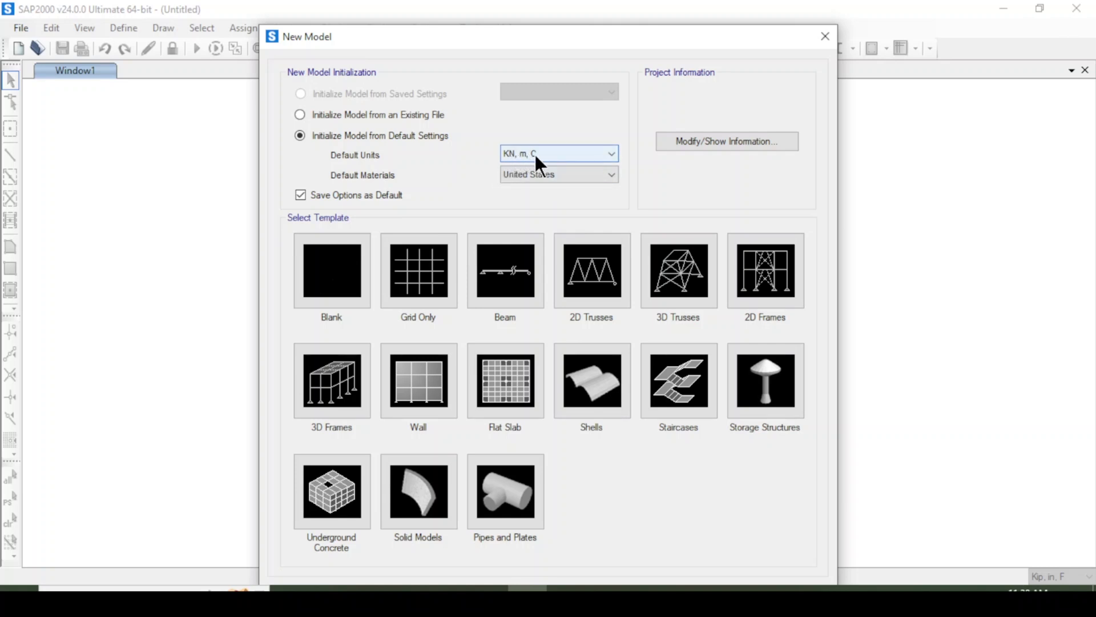
click(561, 175)
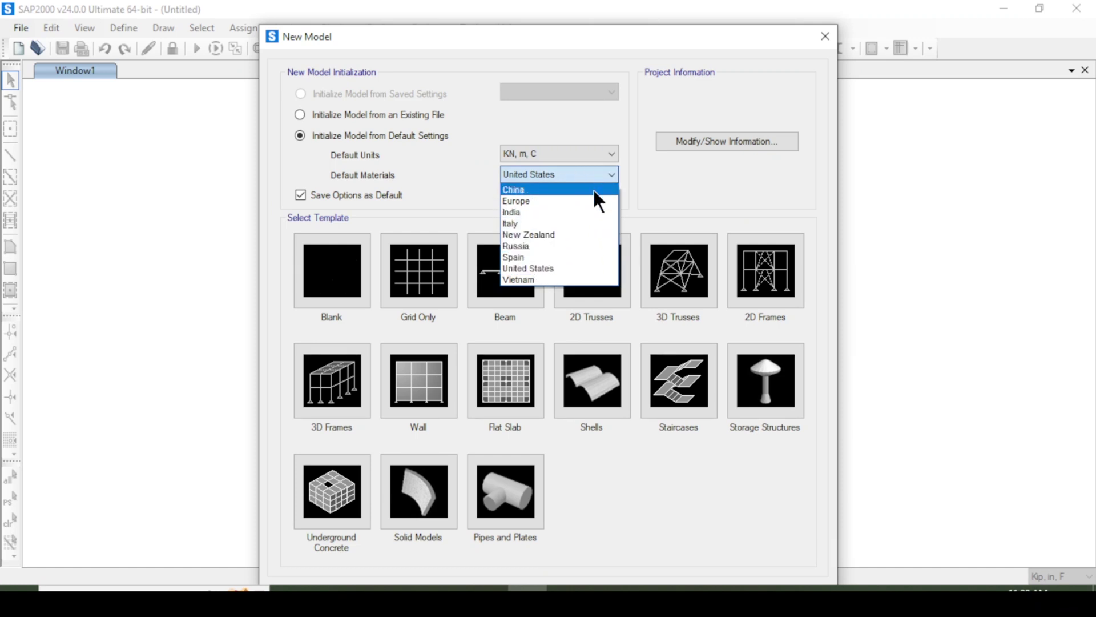
click(561, 266)
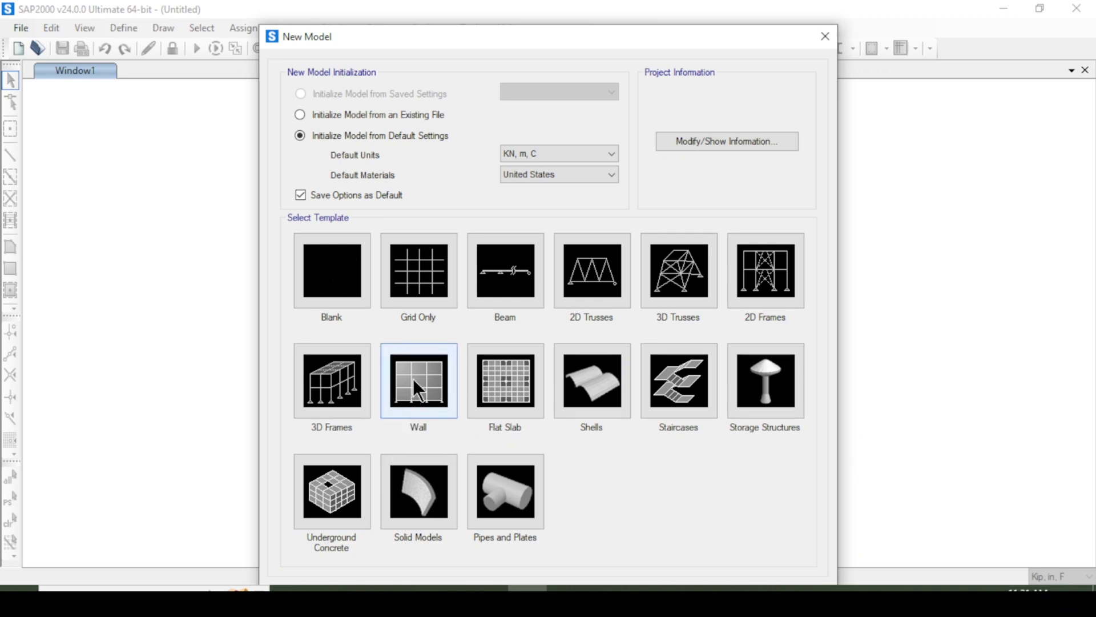
click(412, 277)
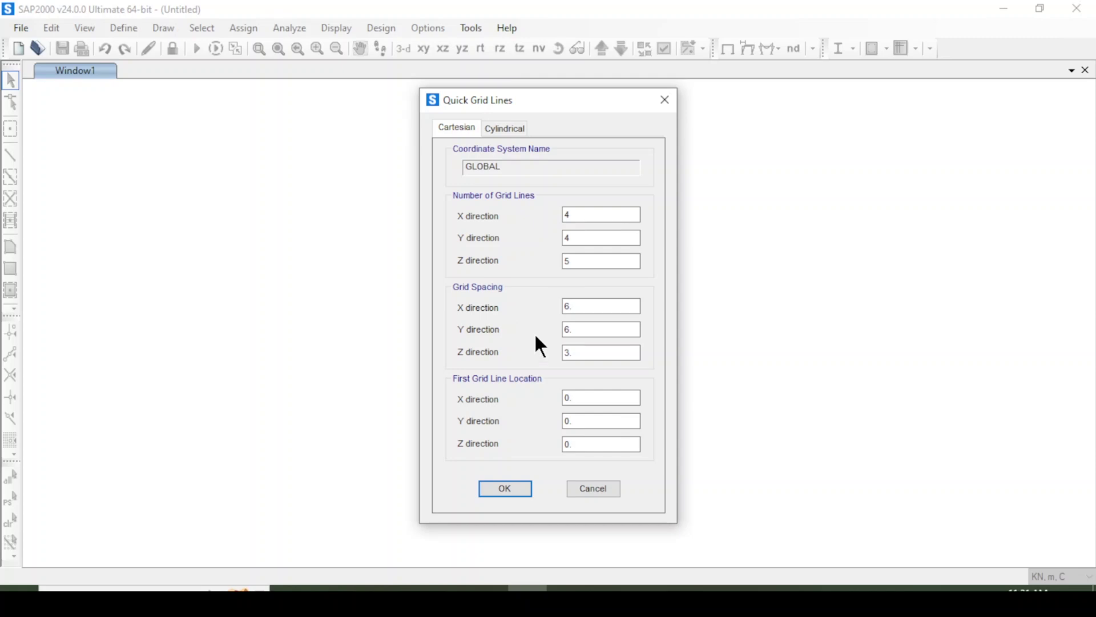
click(514, 486)
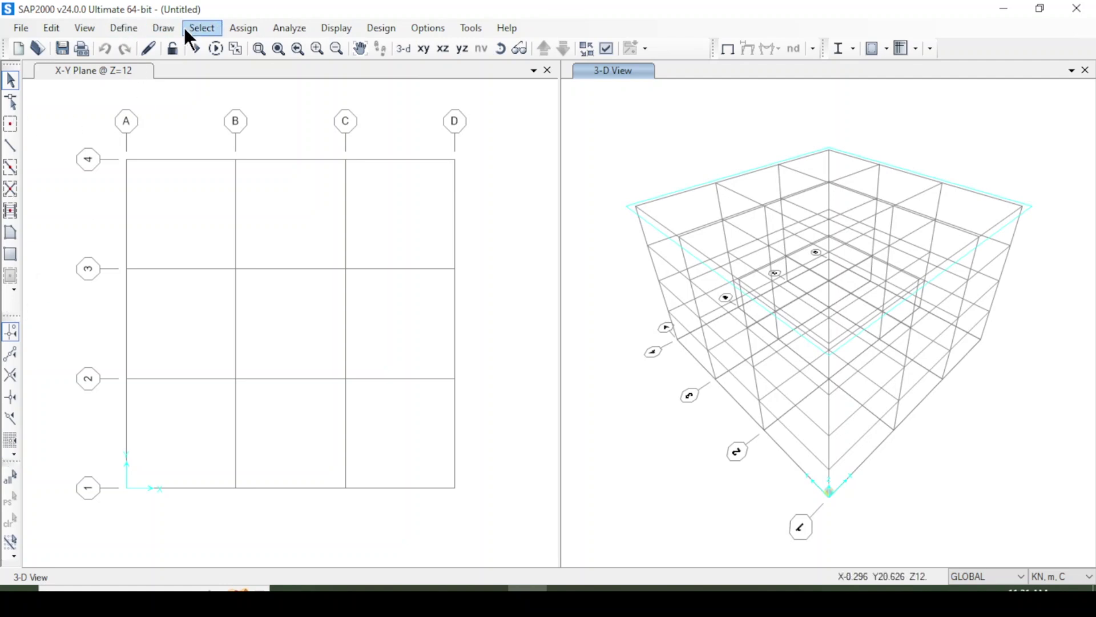
Step: Match the X grid to the spans in Beam.pdf: set line B to 5 m and line C to 10 m, and delete line D
click(531, 227)
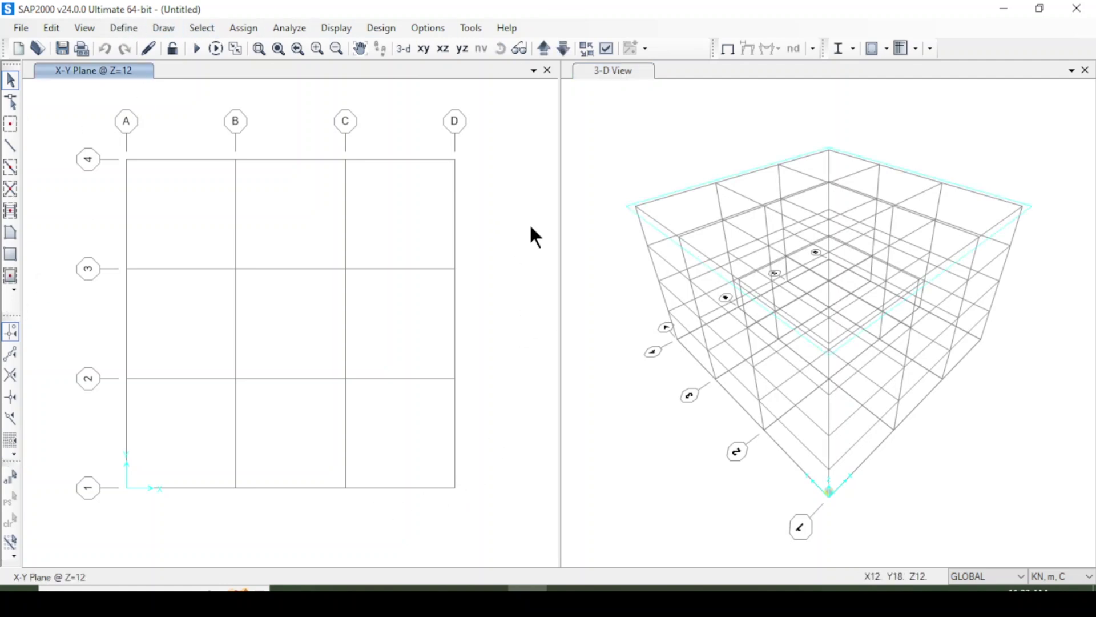
double_click(347, 158)
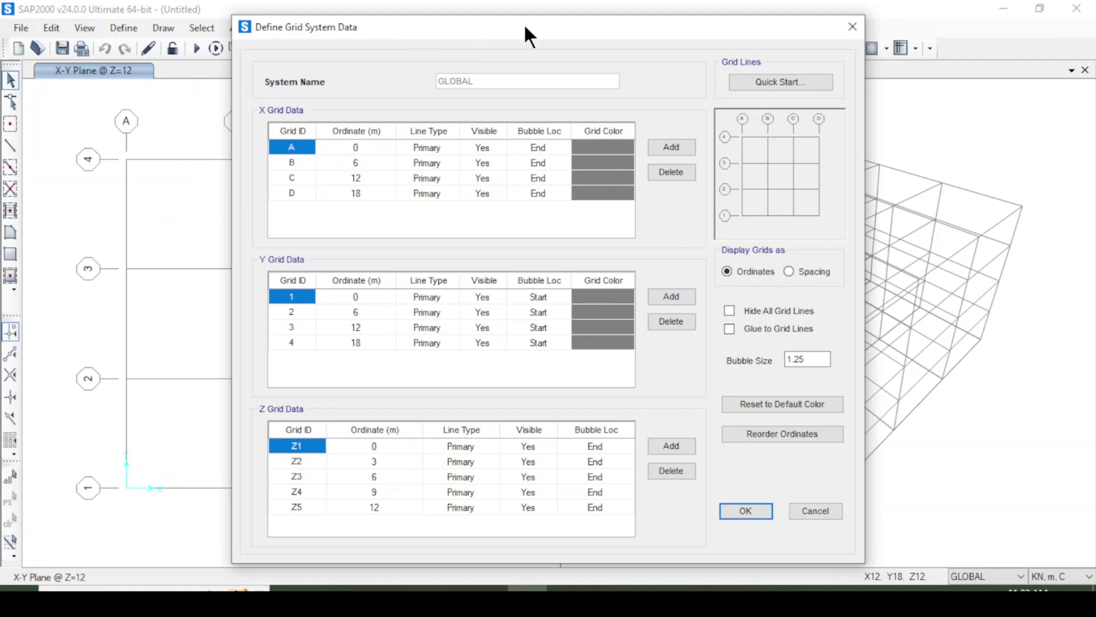
drag(525, 34, 593, 32)
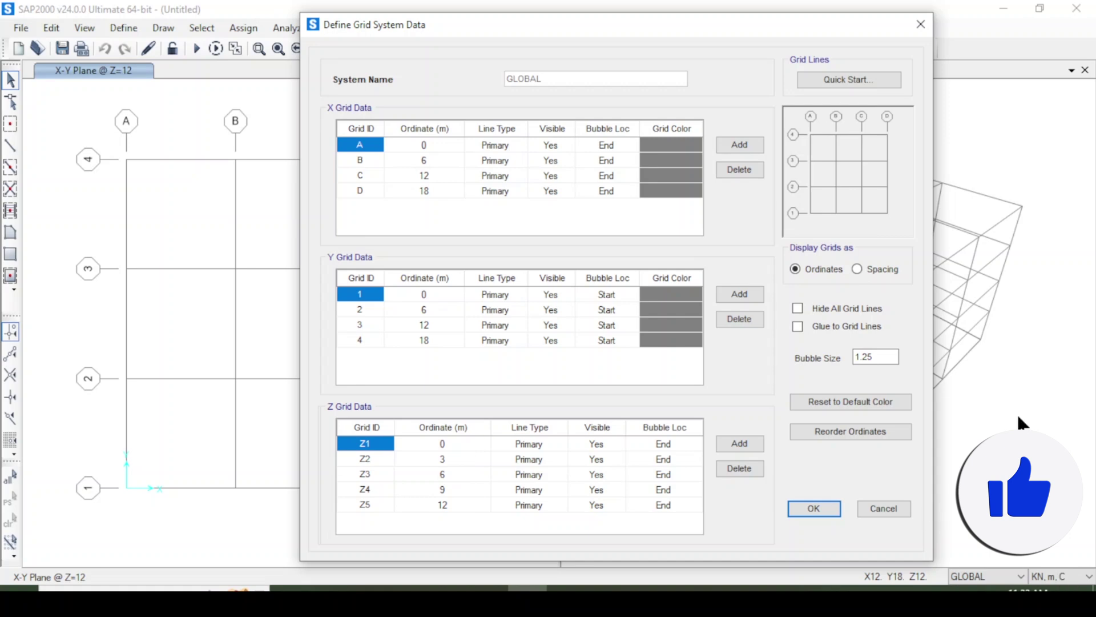
key(alt+Tab)
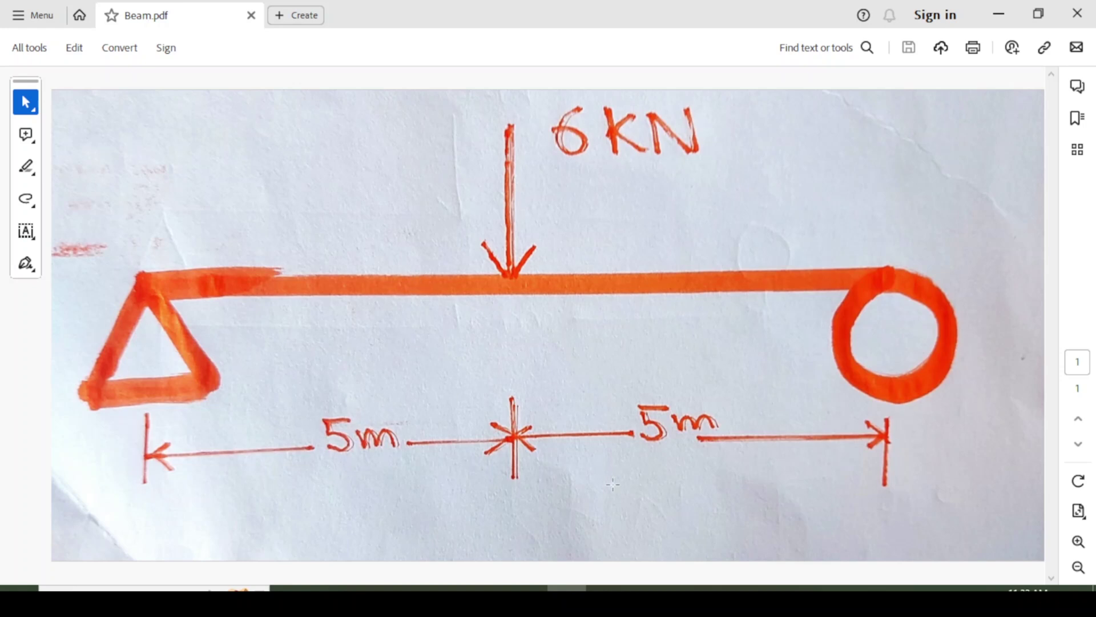
click(578, 583)
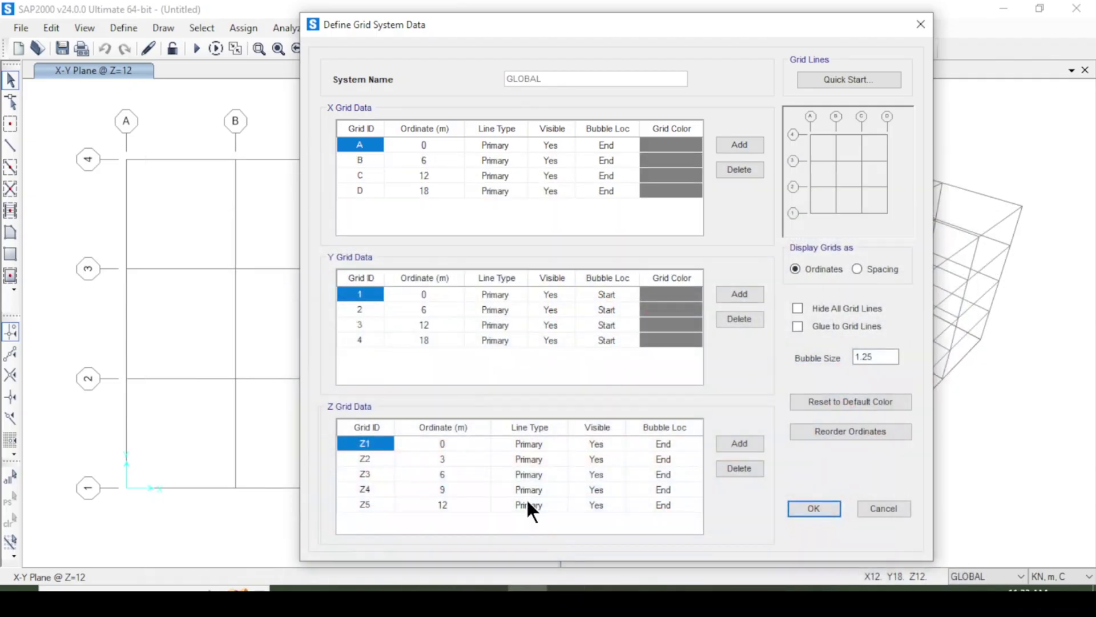
click(430, 144)
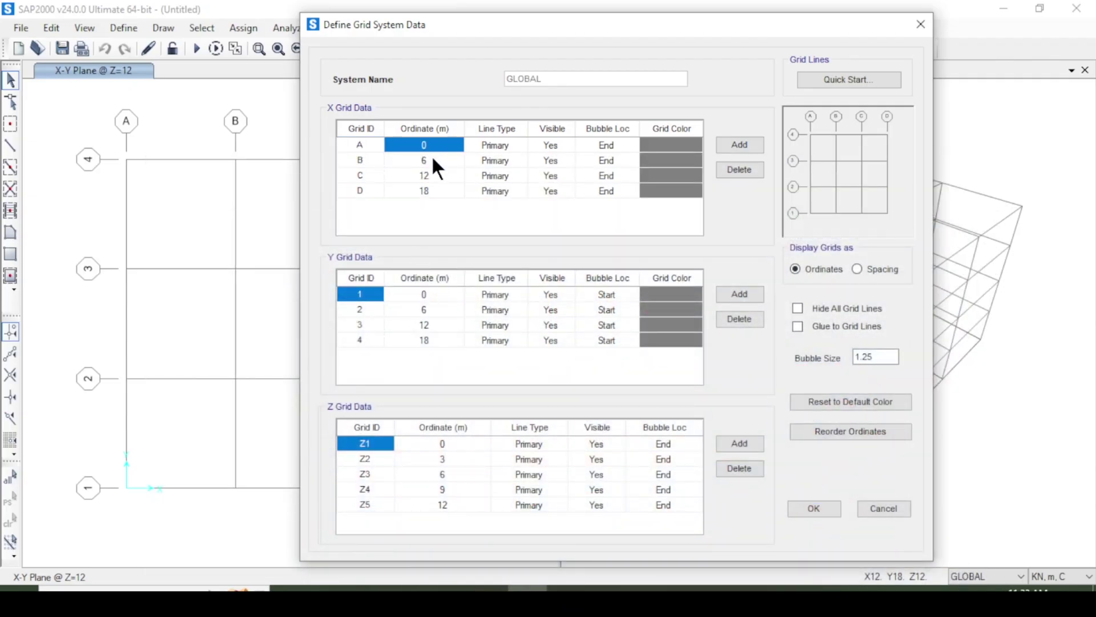
click(431, 157)
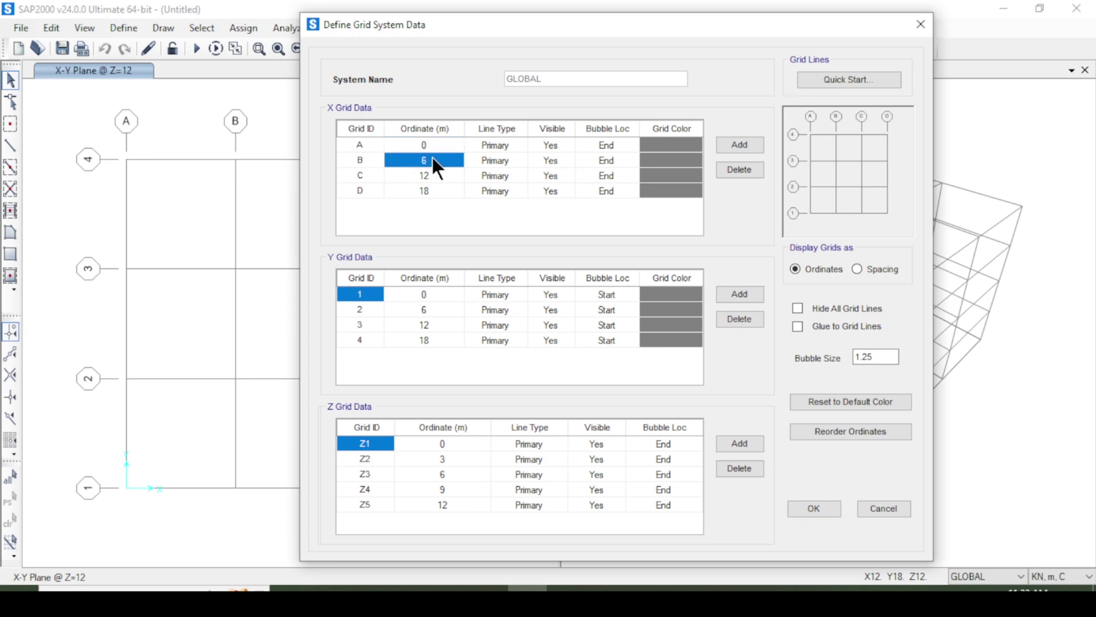
text(5)
click(429, 176)
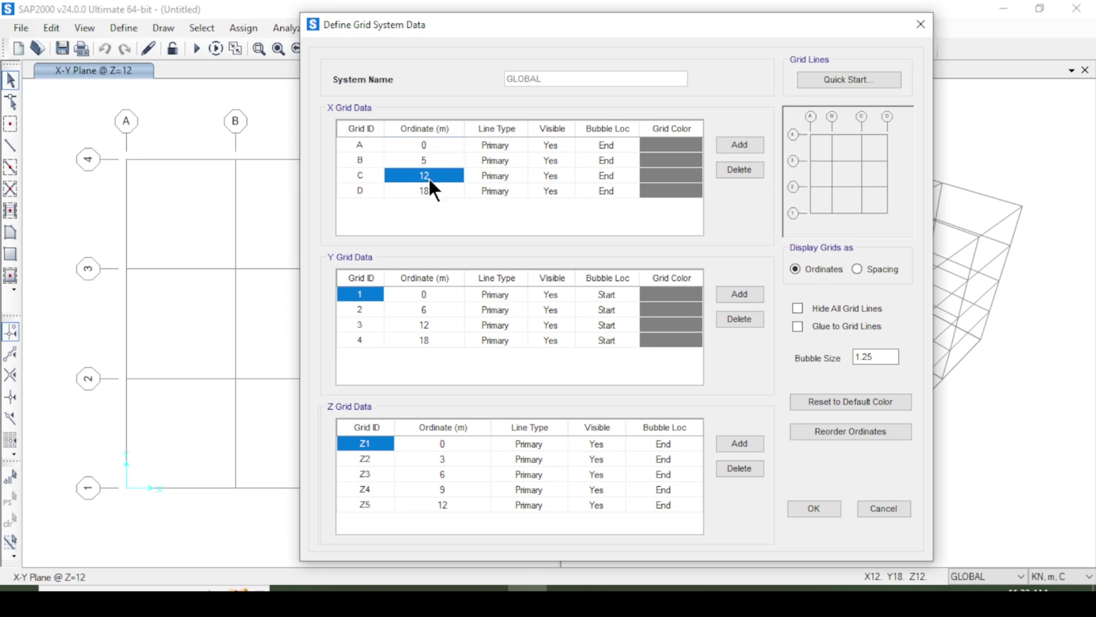
text(10)
click(370, 191)
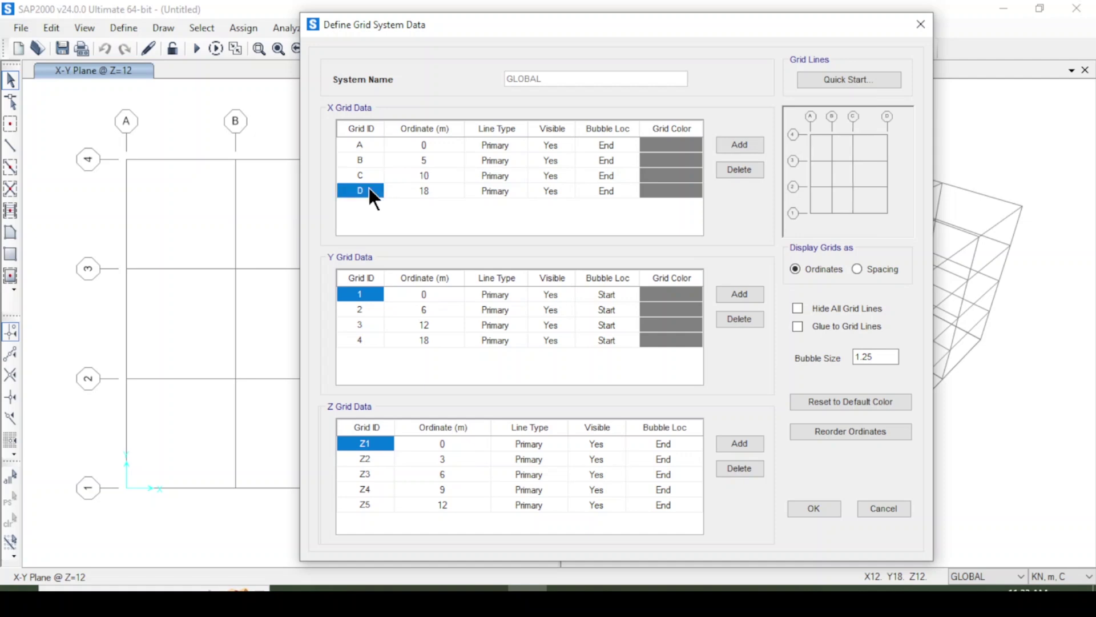
click(743, 166)
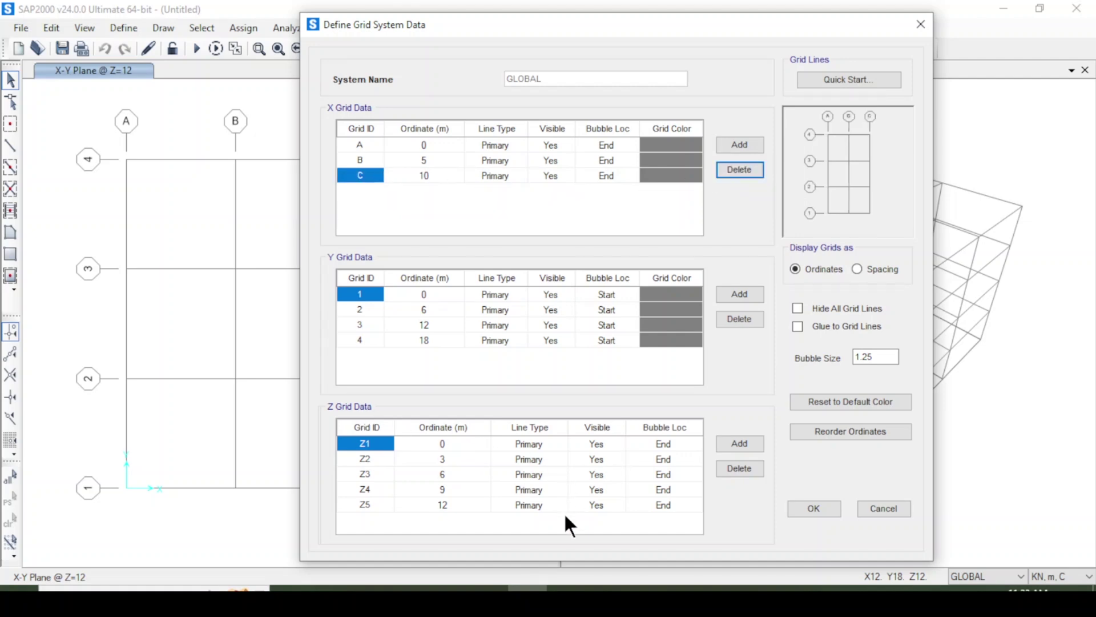
Step: Delete Y grid lines 2 to 4 and Z grid lines Z2 to Z5, and show the resulting grid in the X-Z plane
click(567, 585)
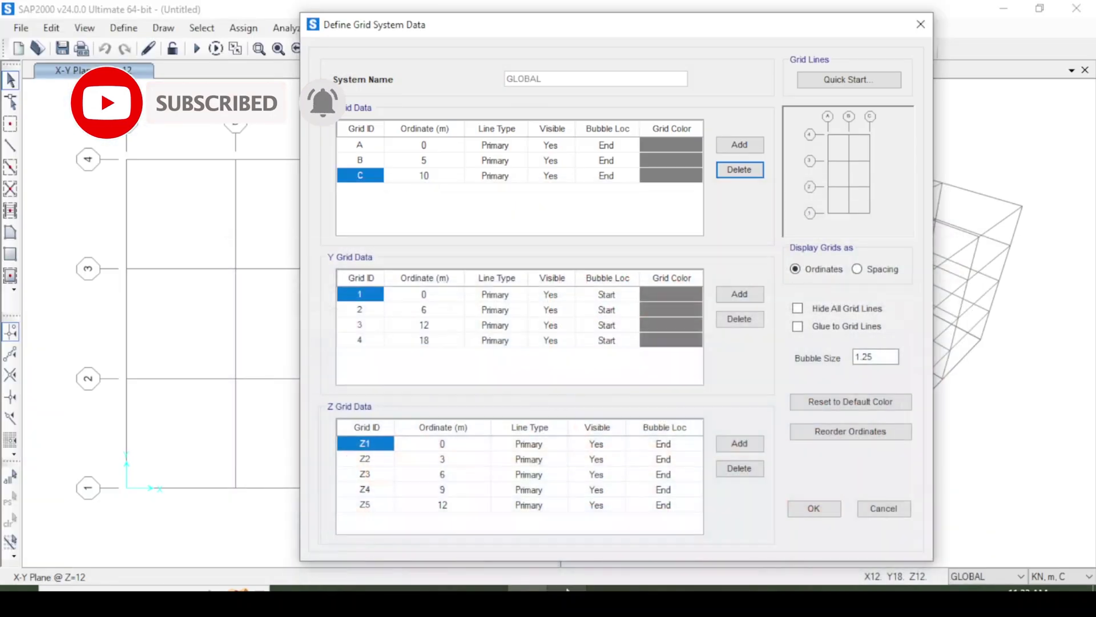
drag(352, 310, 391, 362)
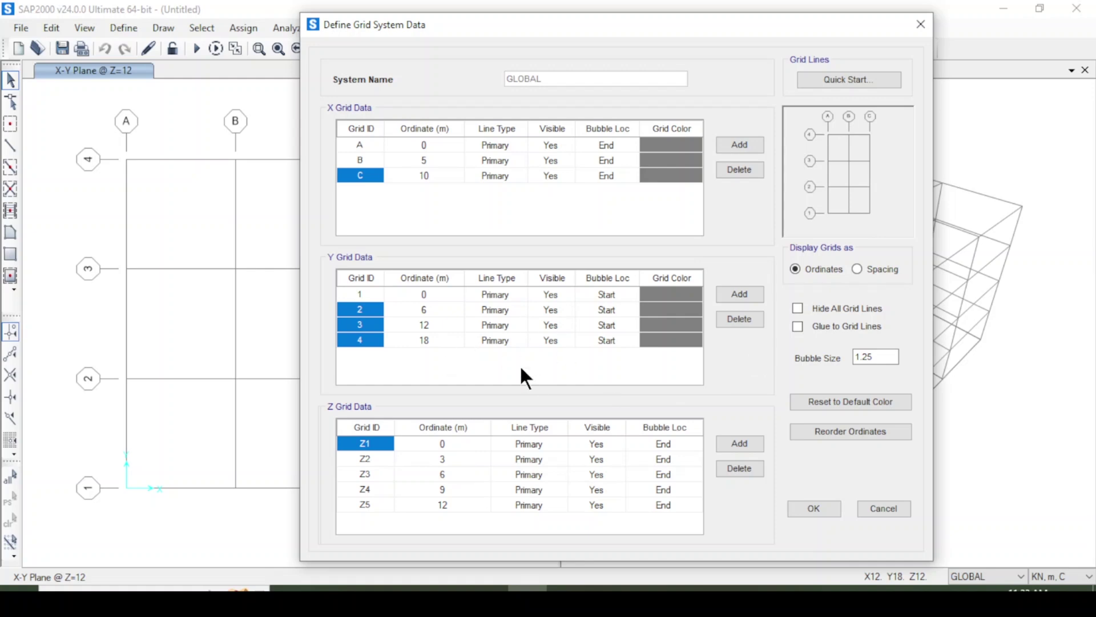
click(739, 323)
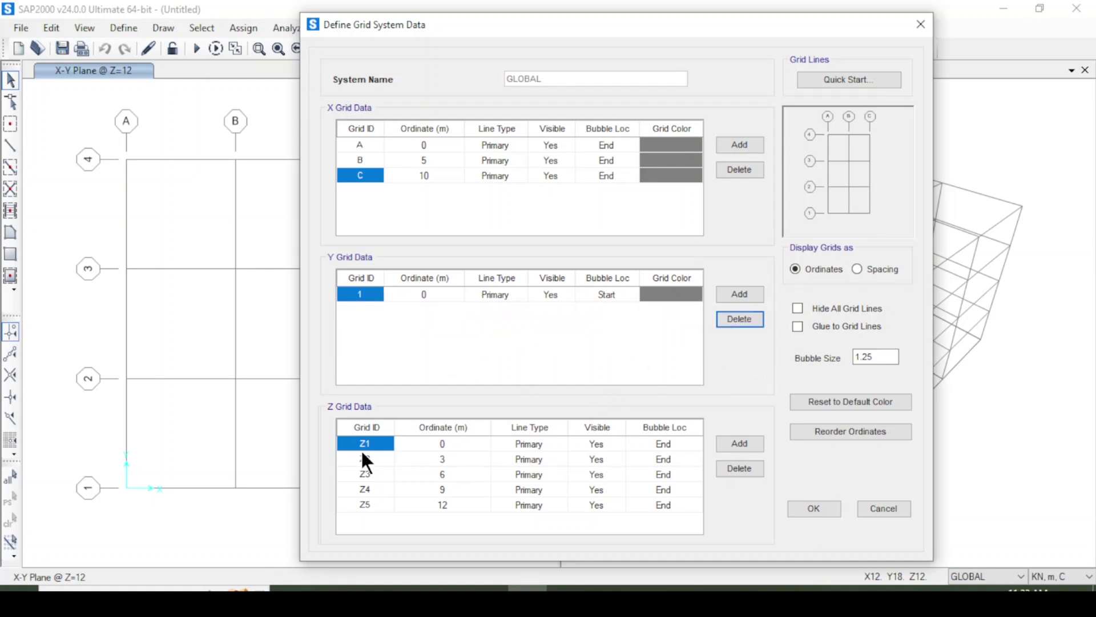
drag(343, 458, 365, 490)
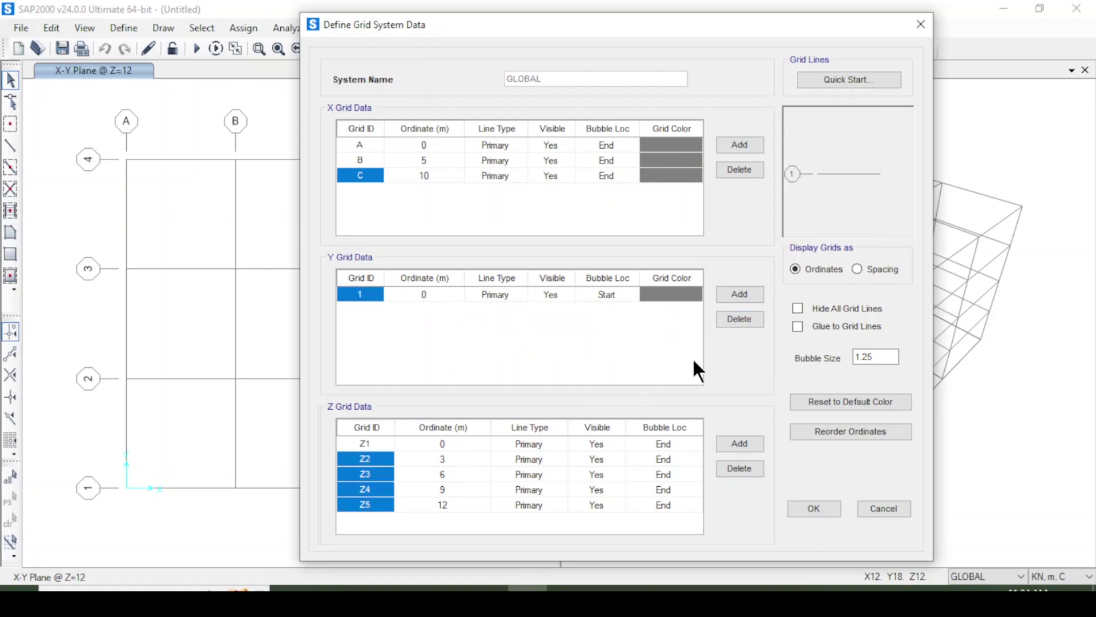
click(736, 317)
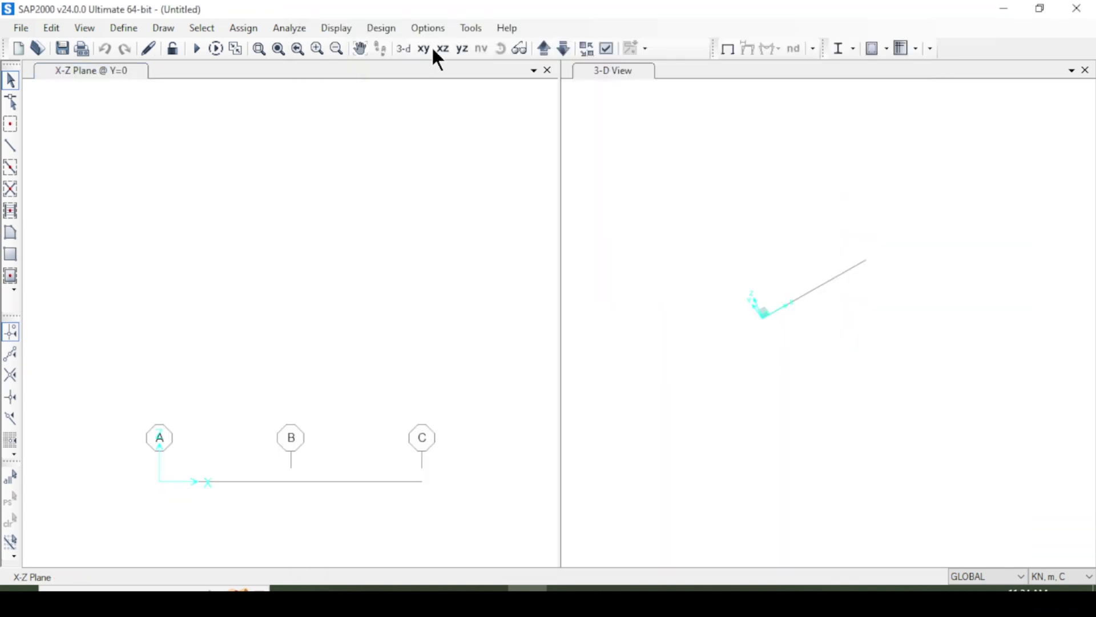
click(443, 49)
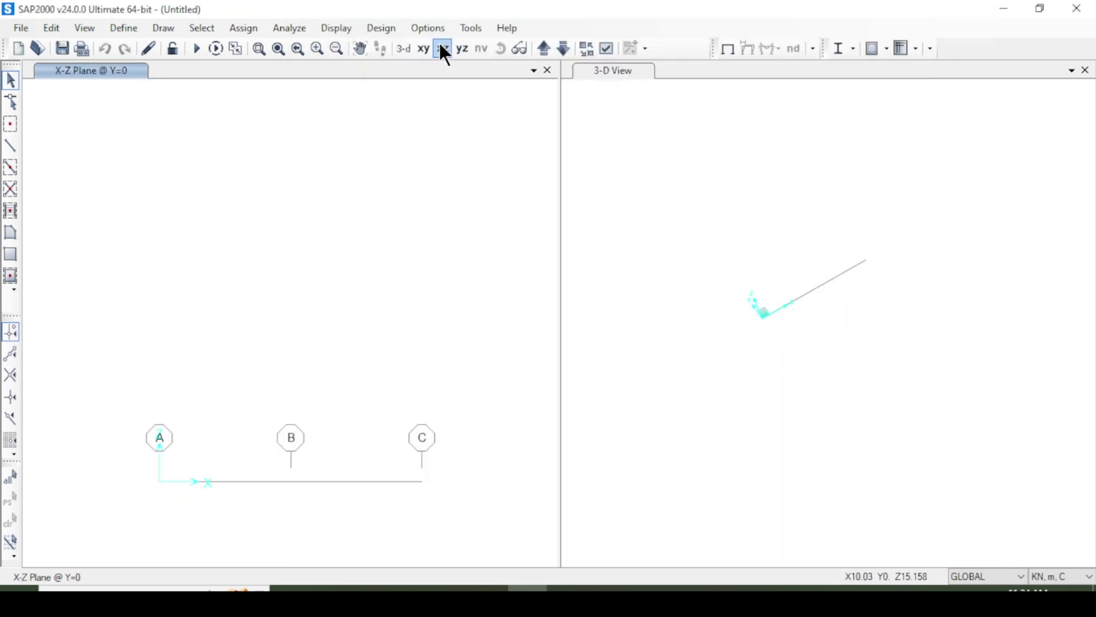
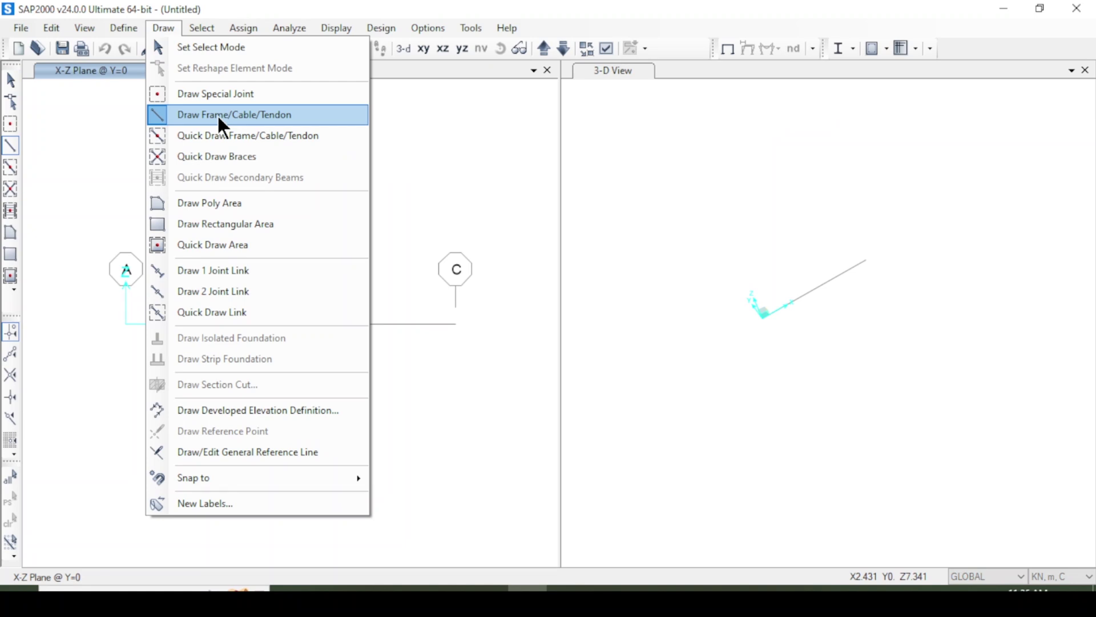
Step: Draw a frame member along the grid line from grid point A to grid point C in the X-Z plane
click(217, 114)
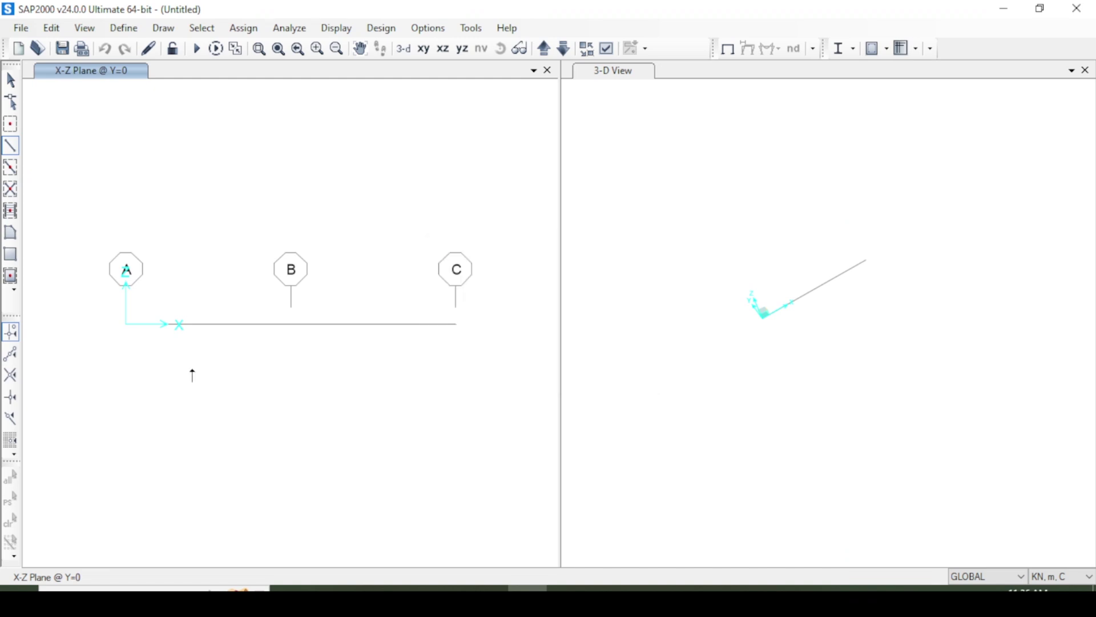
click(126, 325)
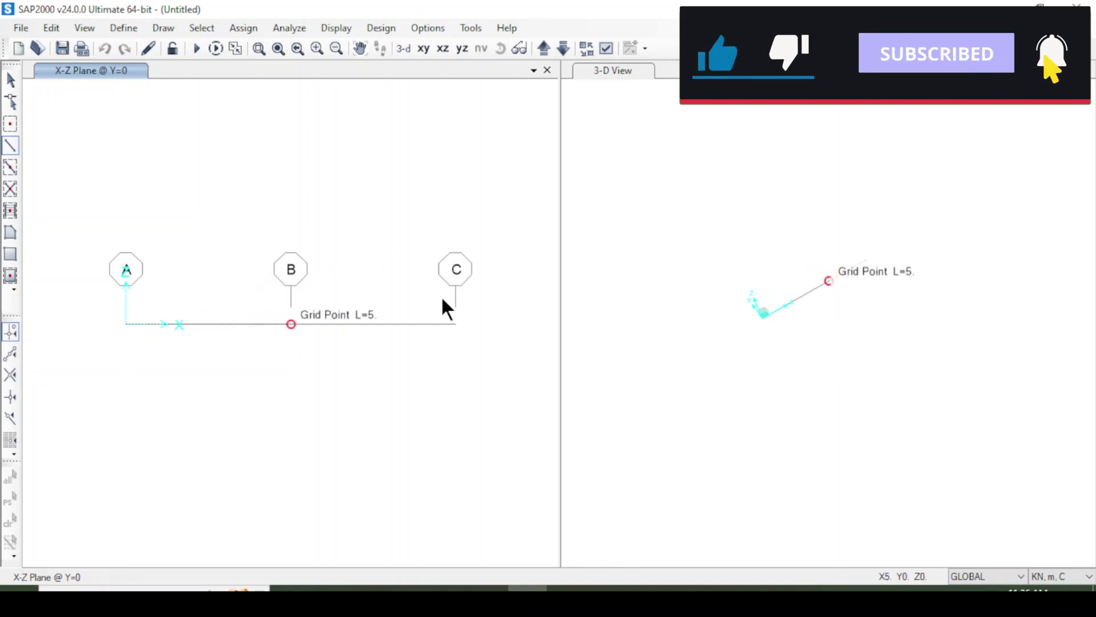
click(455, 323)
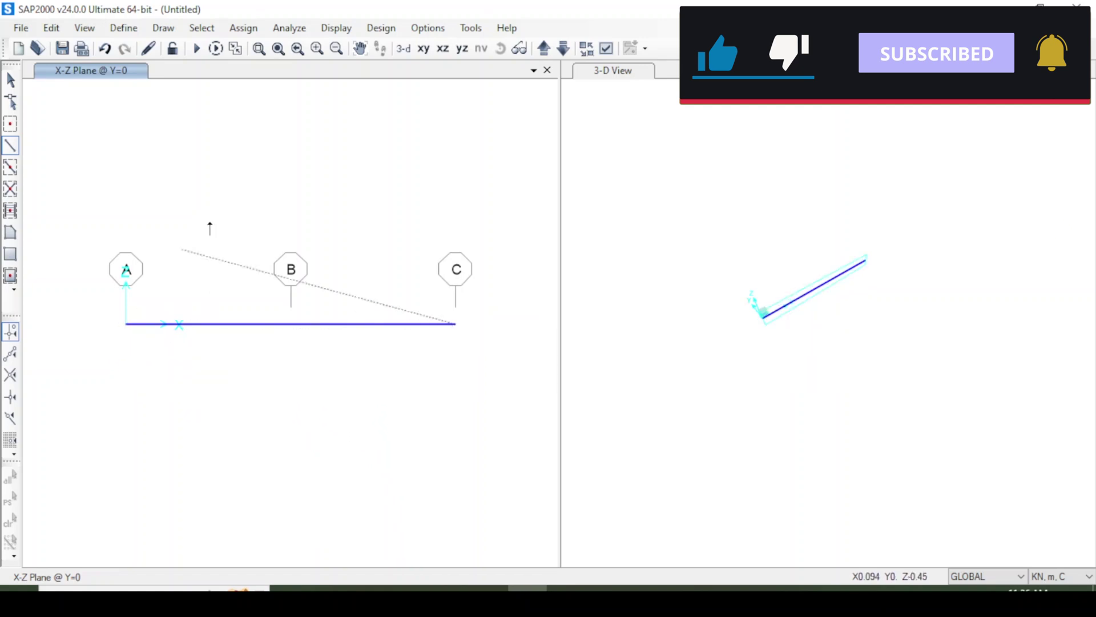
key(Escape)
Step: Redraw the beam as a straight frame with section FSEC1 from grid point A to grid point C
click(164, 27)
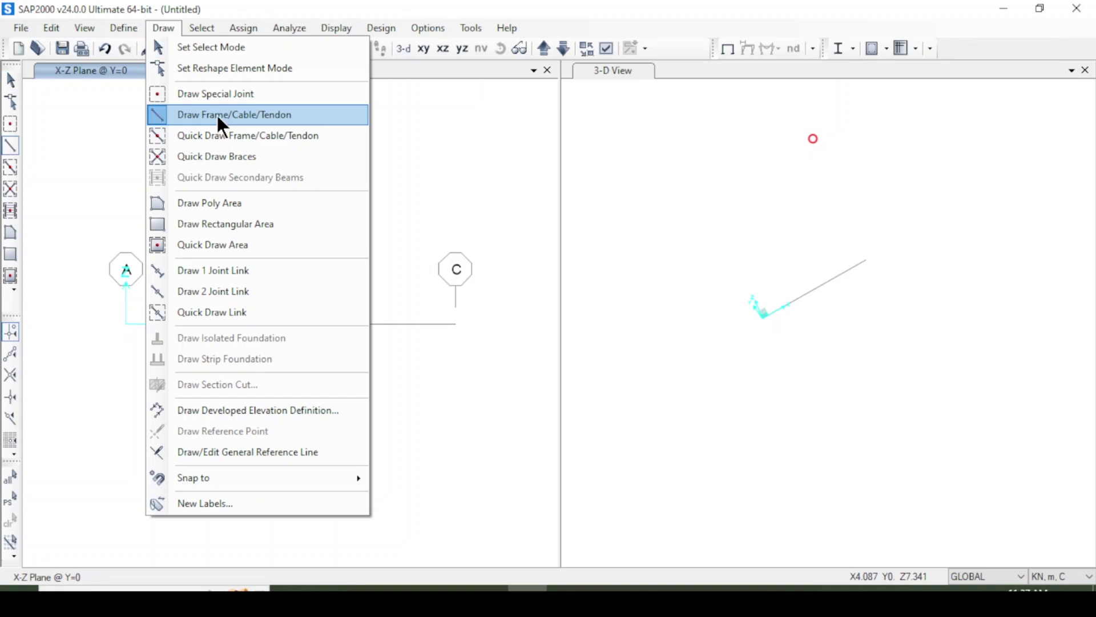
click(217, 115)
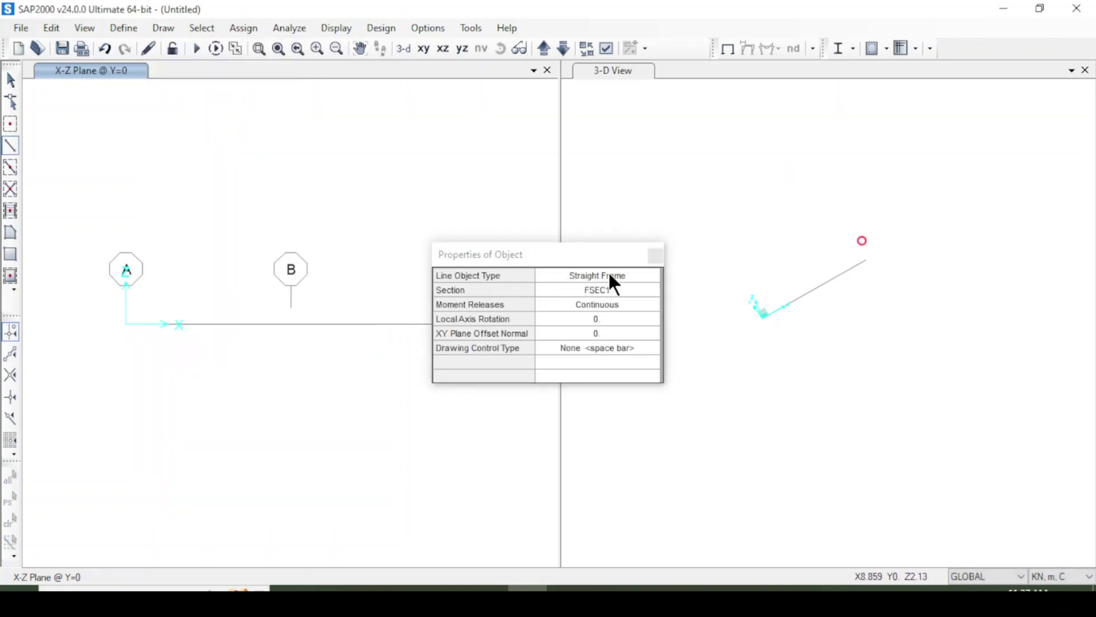
click(654, 256)
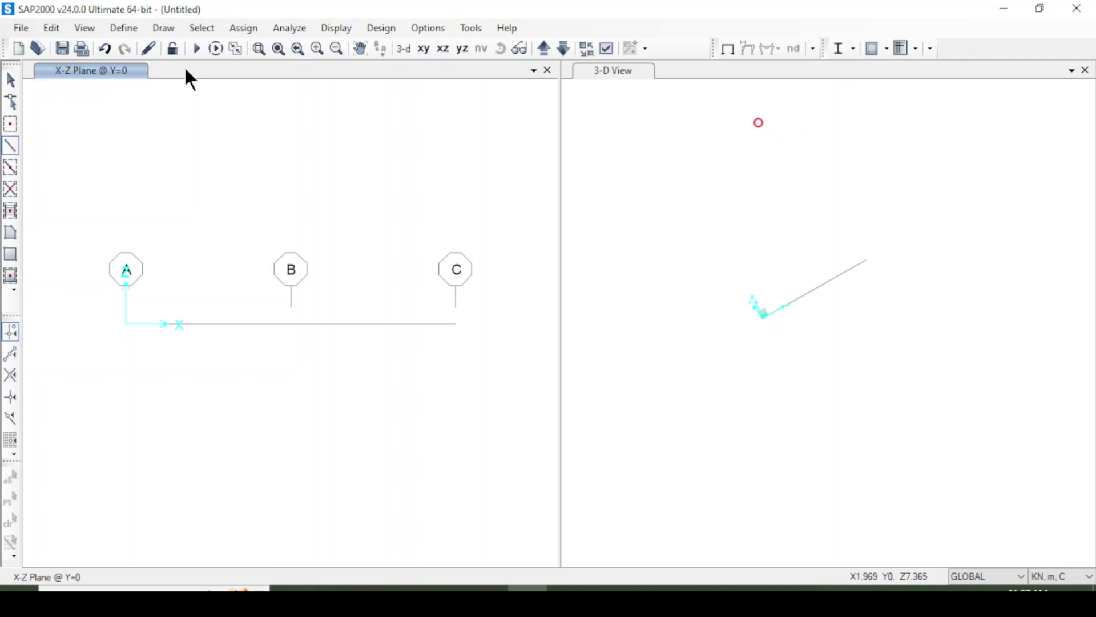
click(10, 147)
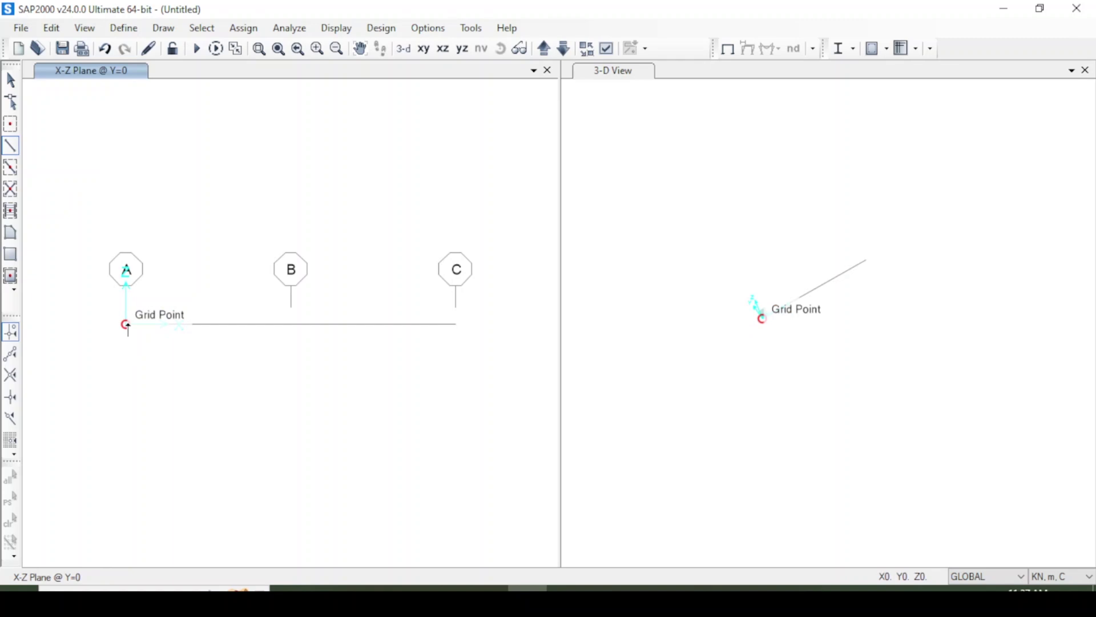
click(126, 324)
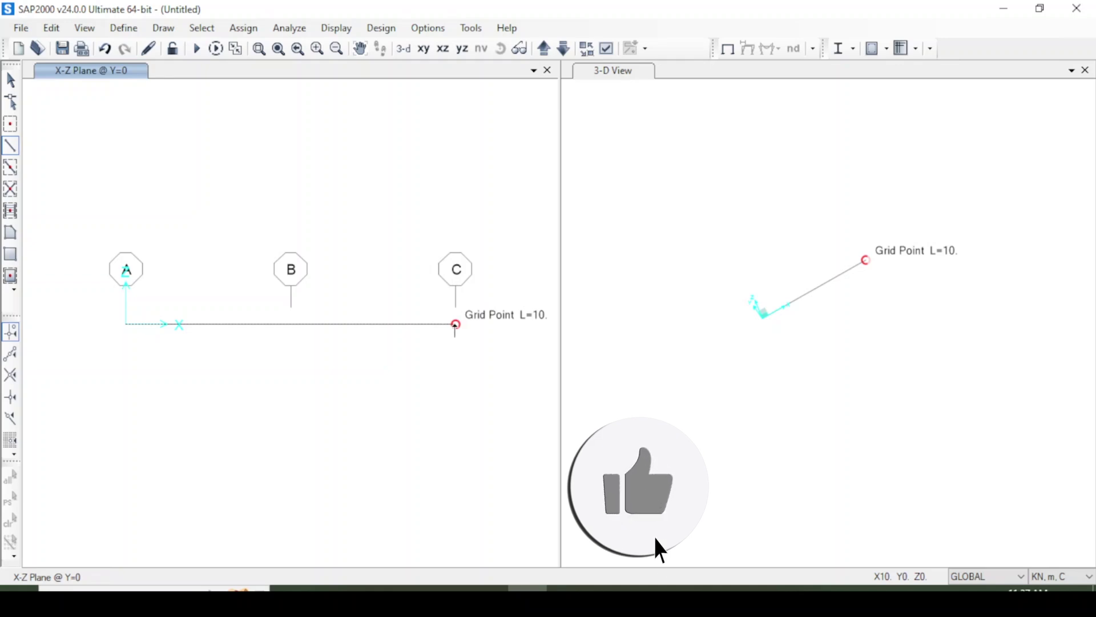
click(456, 324)
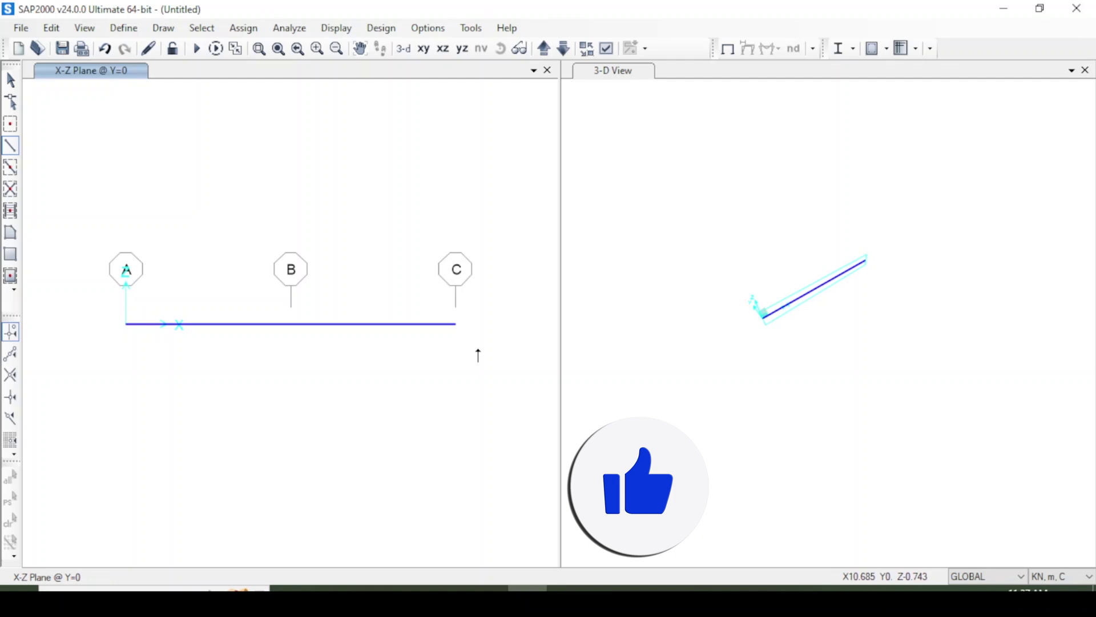
key(Escape)
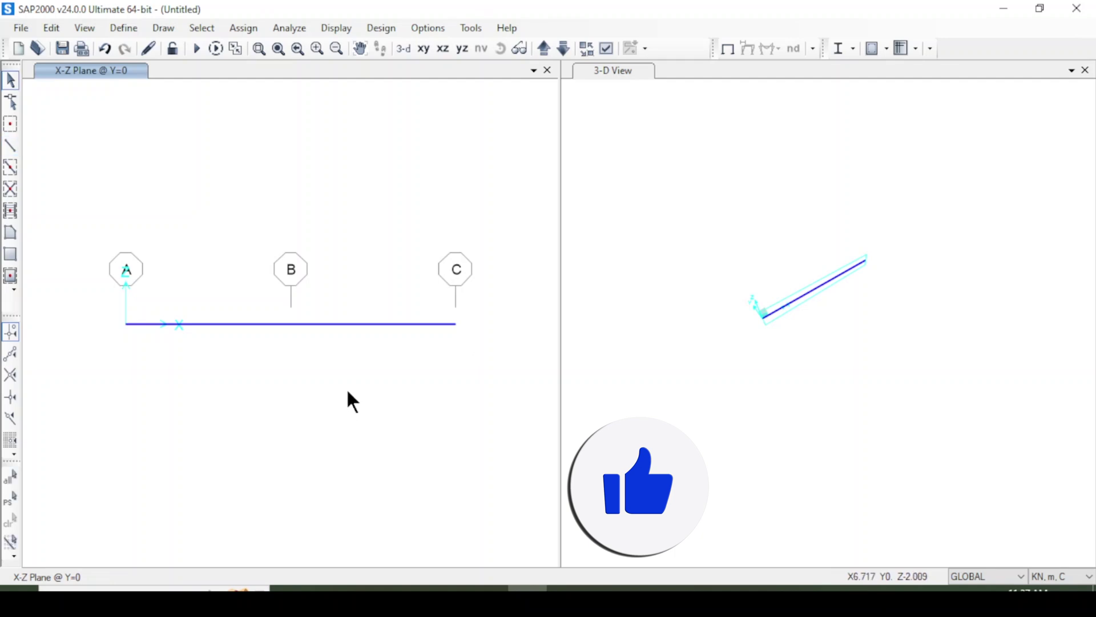
Step: Assign a pinned joint restraint to the beam's end at grid point A, matching the support in Beam.pdf
click(126, 322)
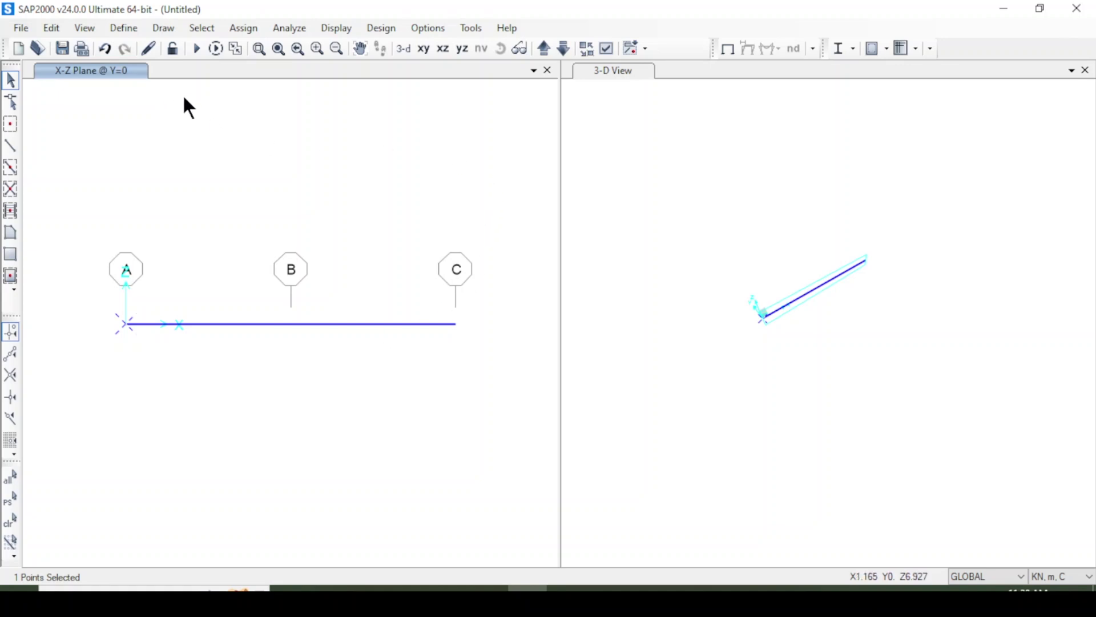
click(236, 32)
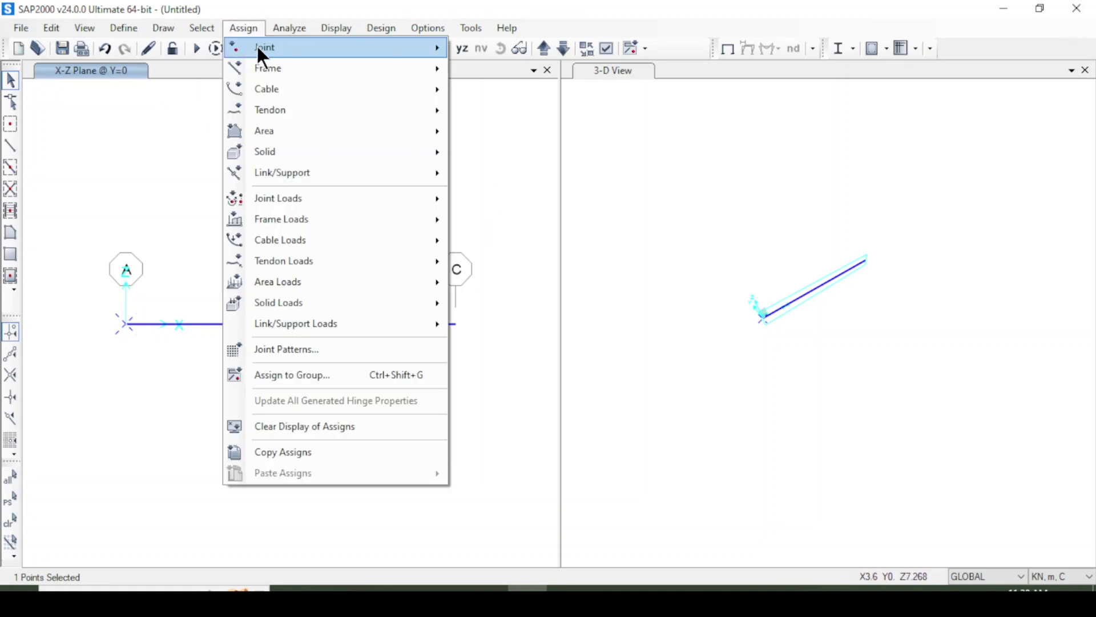
mouse_move(266, 50)
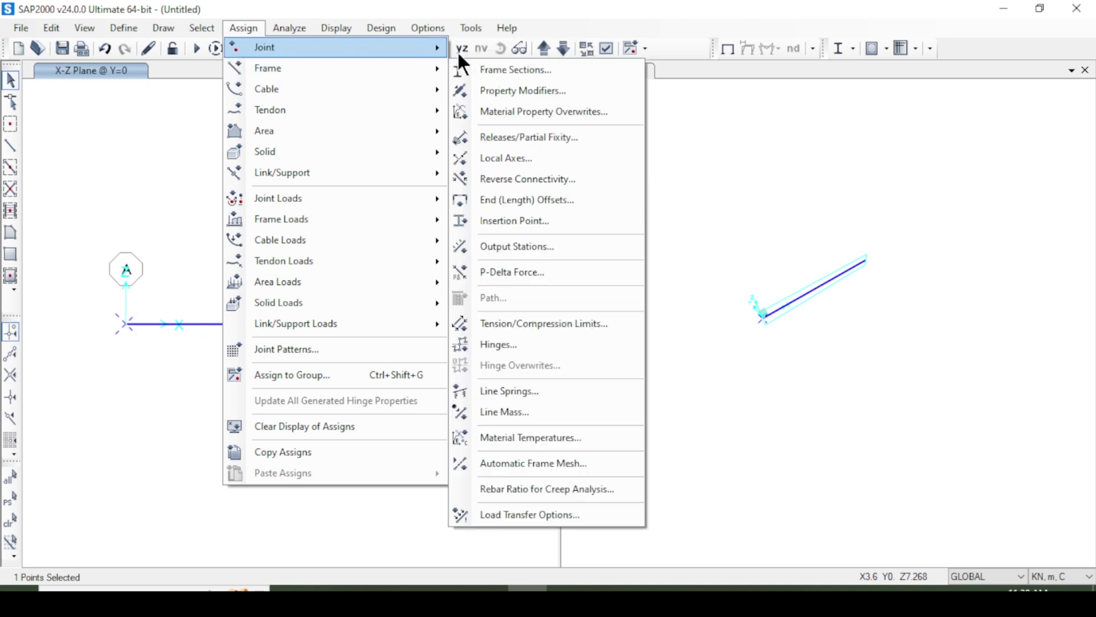
click(487, 57)
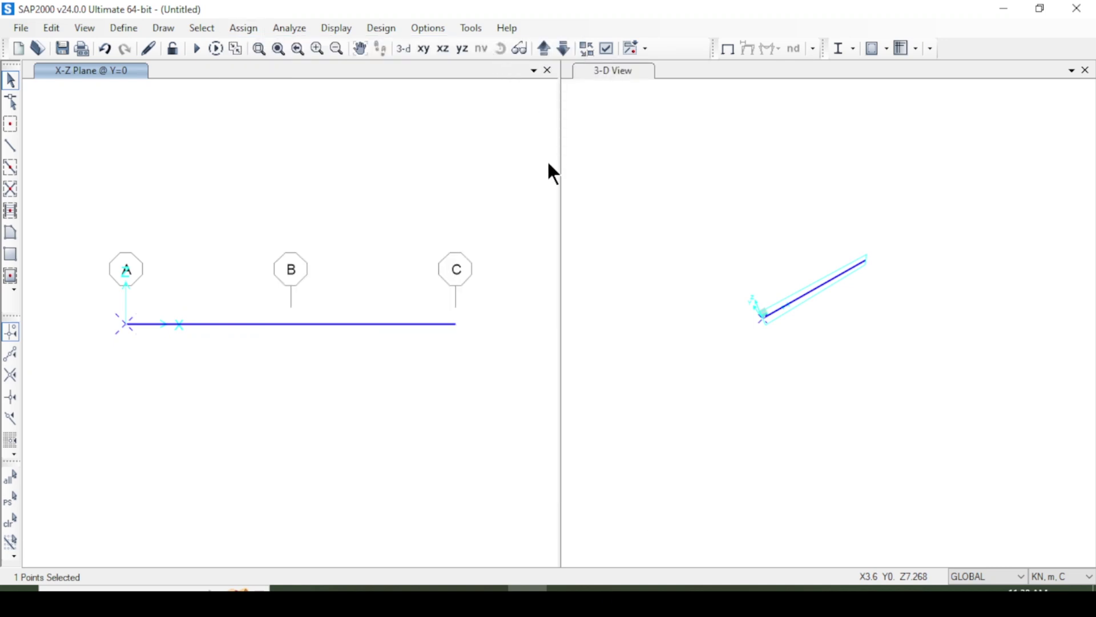
click(567, 588)
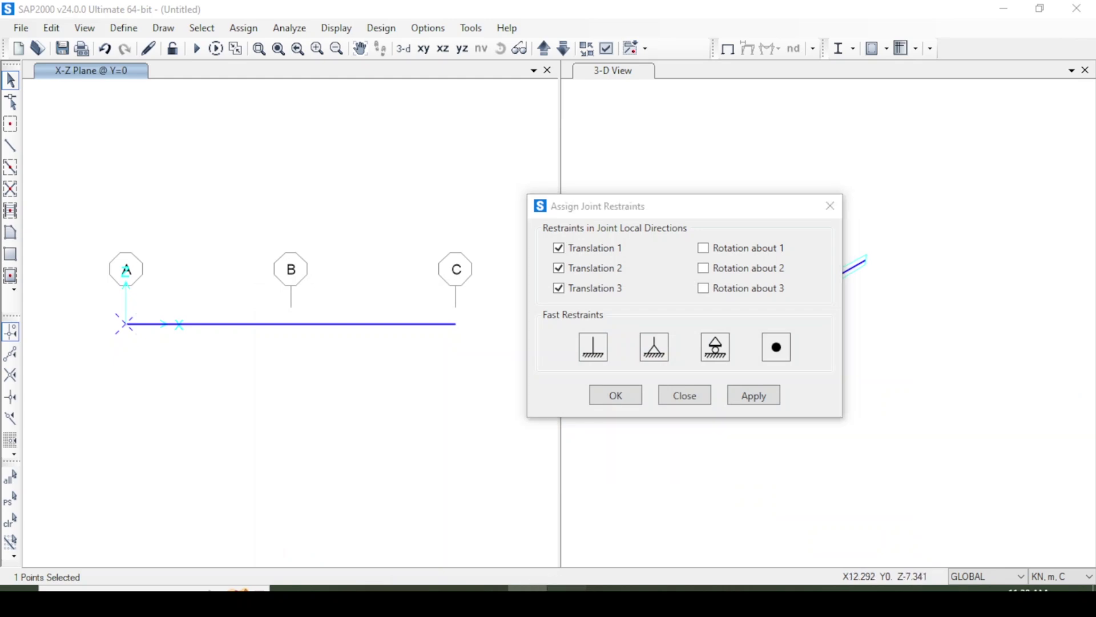
click(565, 588)
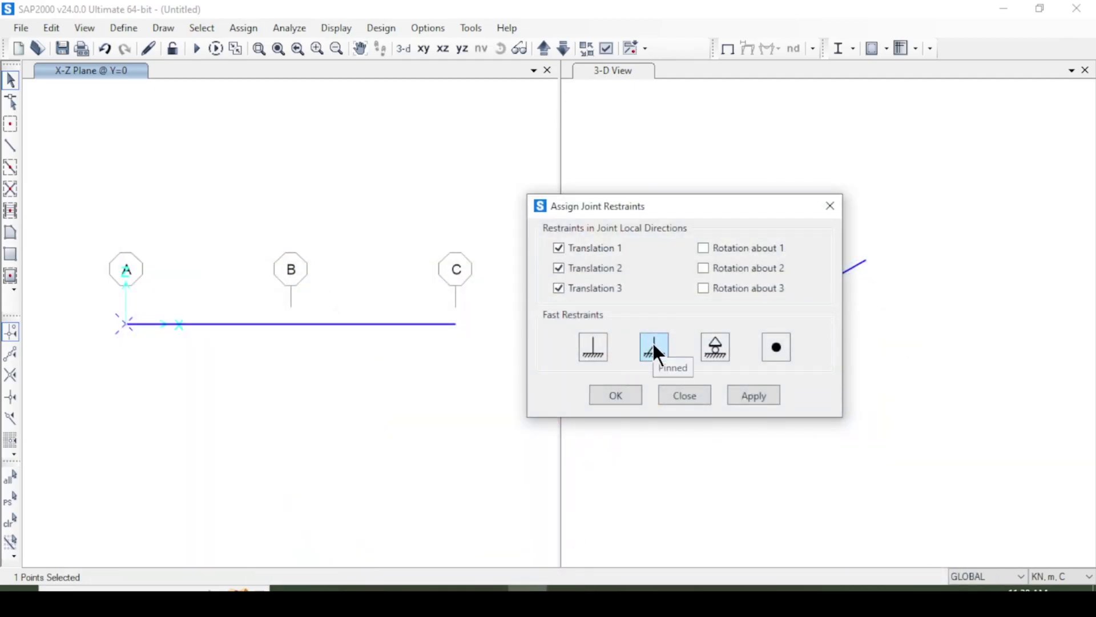
click(744, 398)
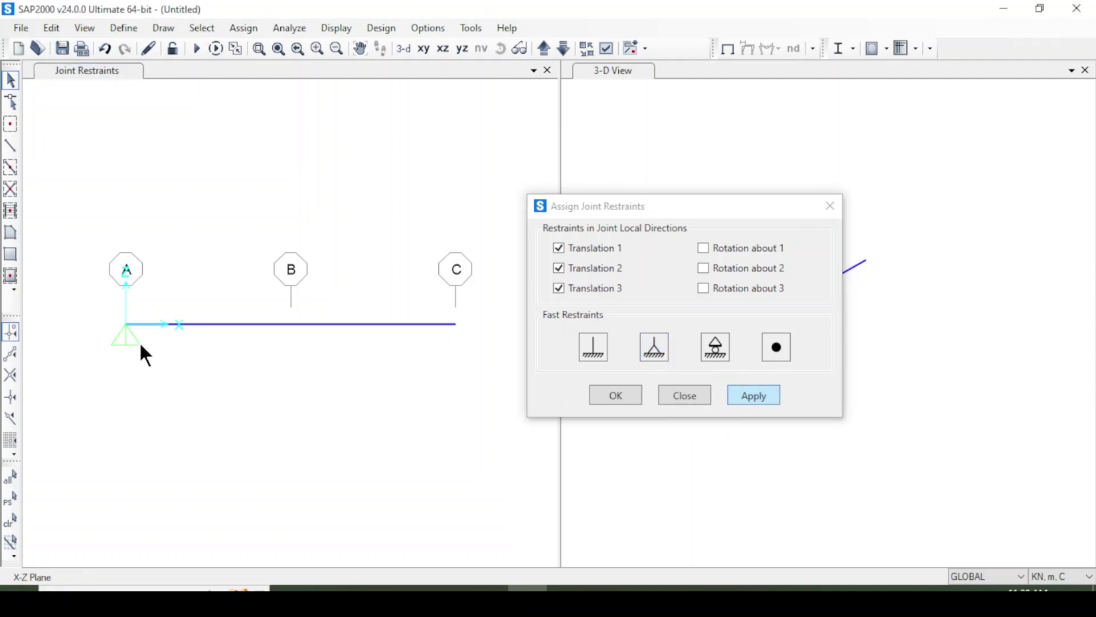
key(Escape)
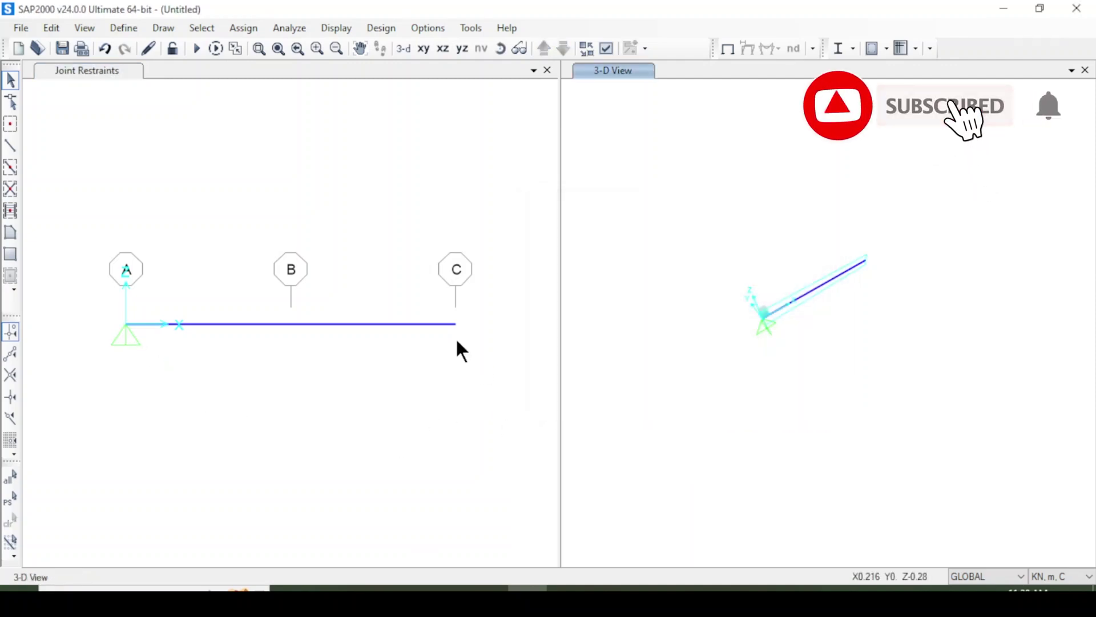
Step: Assign a roller joint restraint to the beam's end at grid point C
click(454, 323)
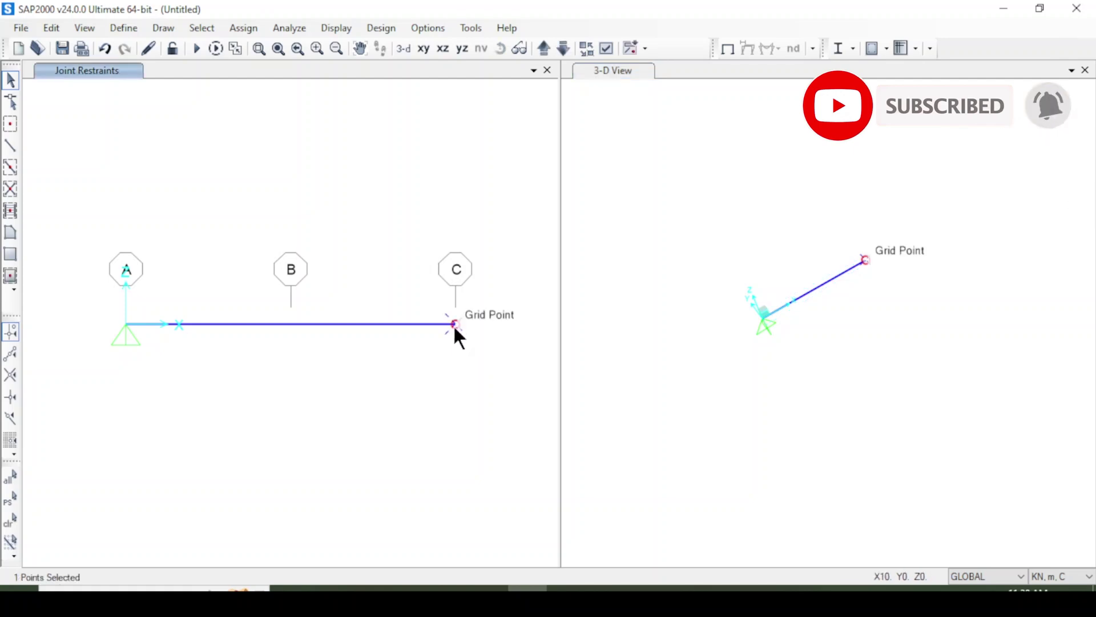
click(242, 28)
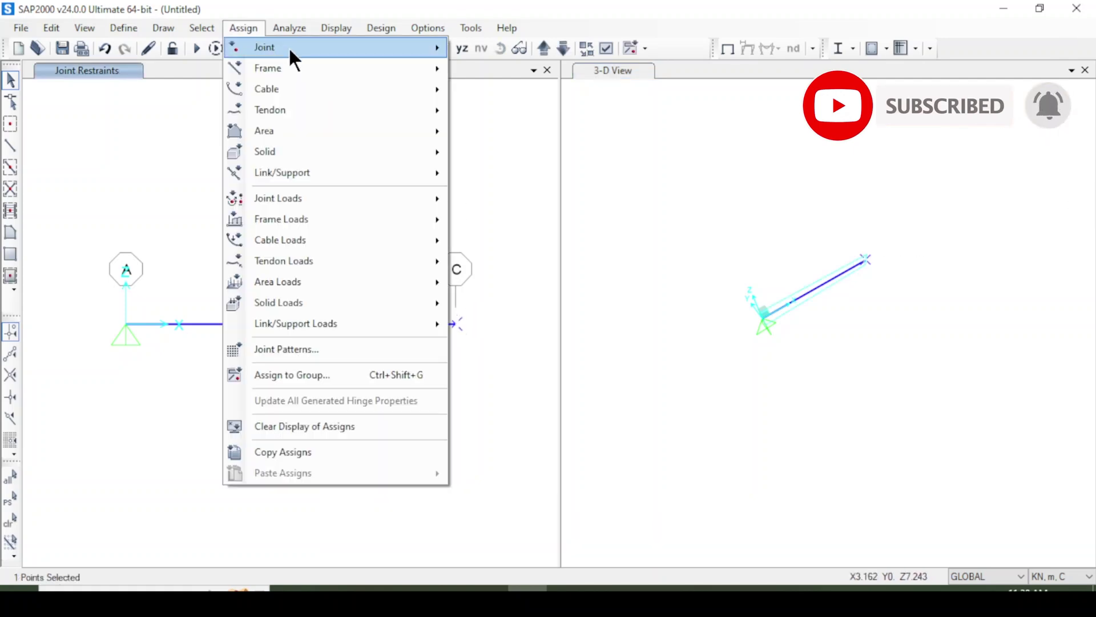
mouse_move(411, 45)
click(500, 49)
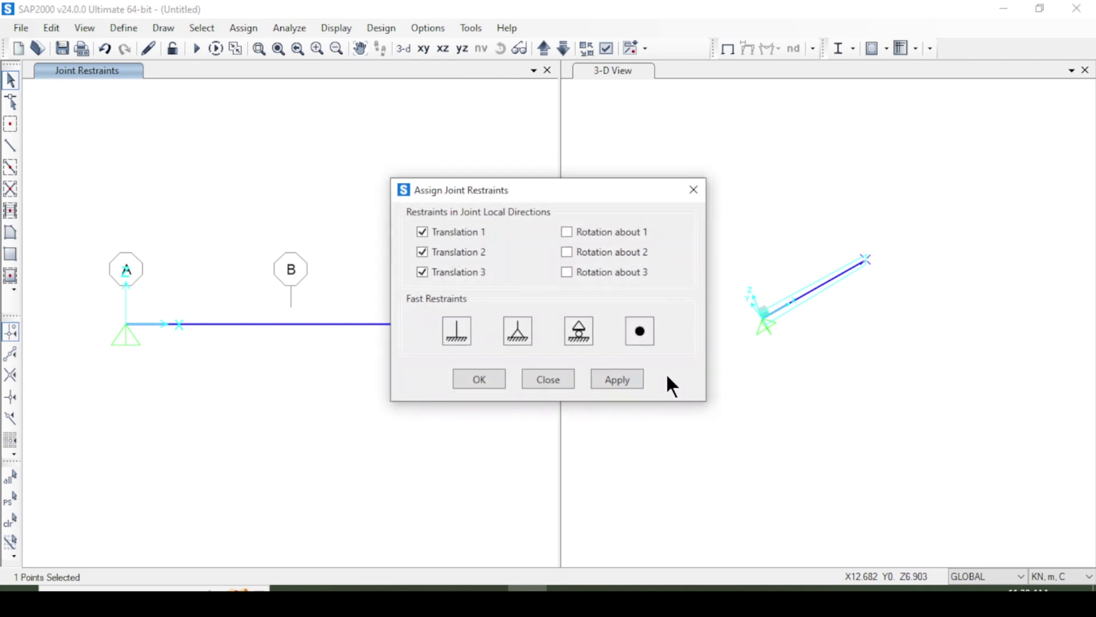
drag(518, 194, 749, 201)
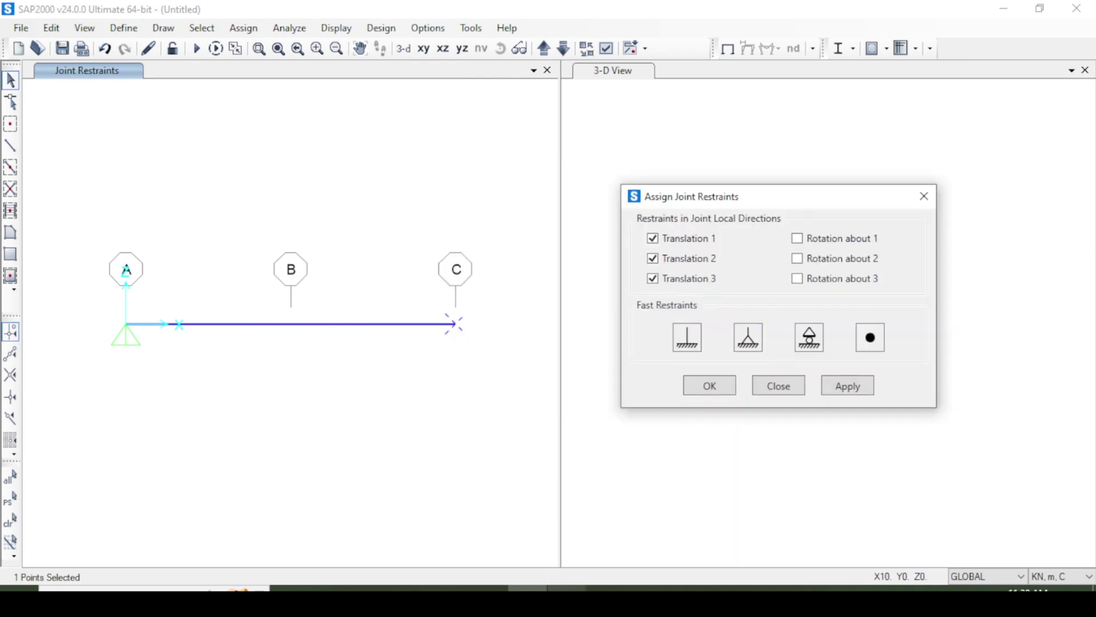
click(802, 334)
click(839, 385)
click(711, 386)
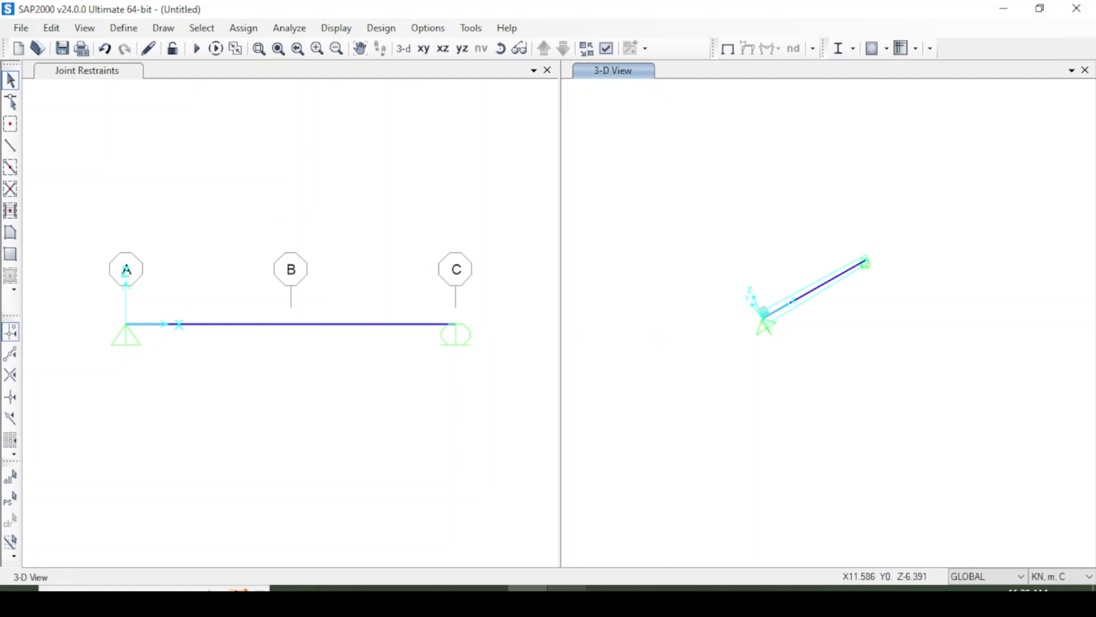
Step: Check the load in Beam.pdf, then start a frame point load on the beam in the DEAD pattern, using relative distances from End-I
click(567, 589)
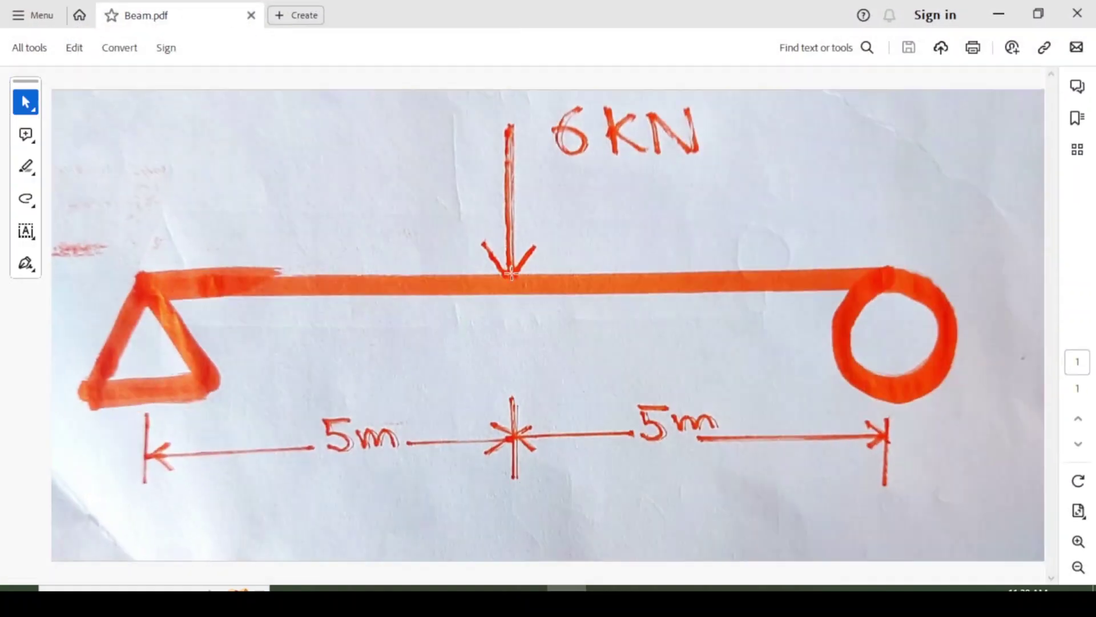
click(999, 14)
click(269, 325)
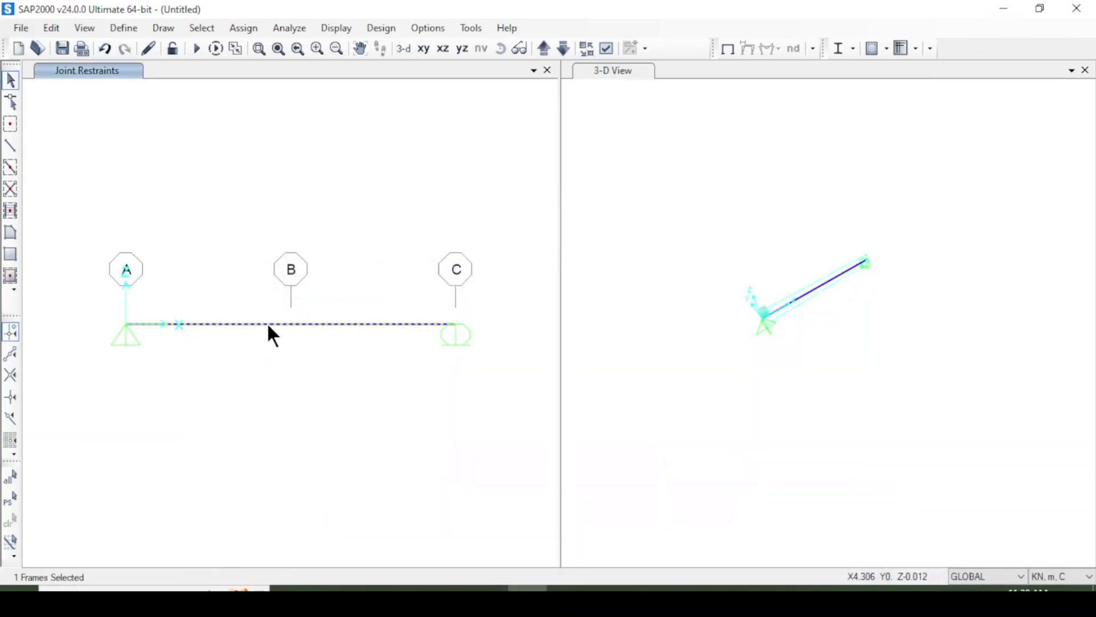
click(244, 28)
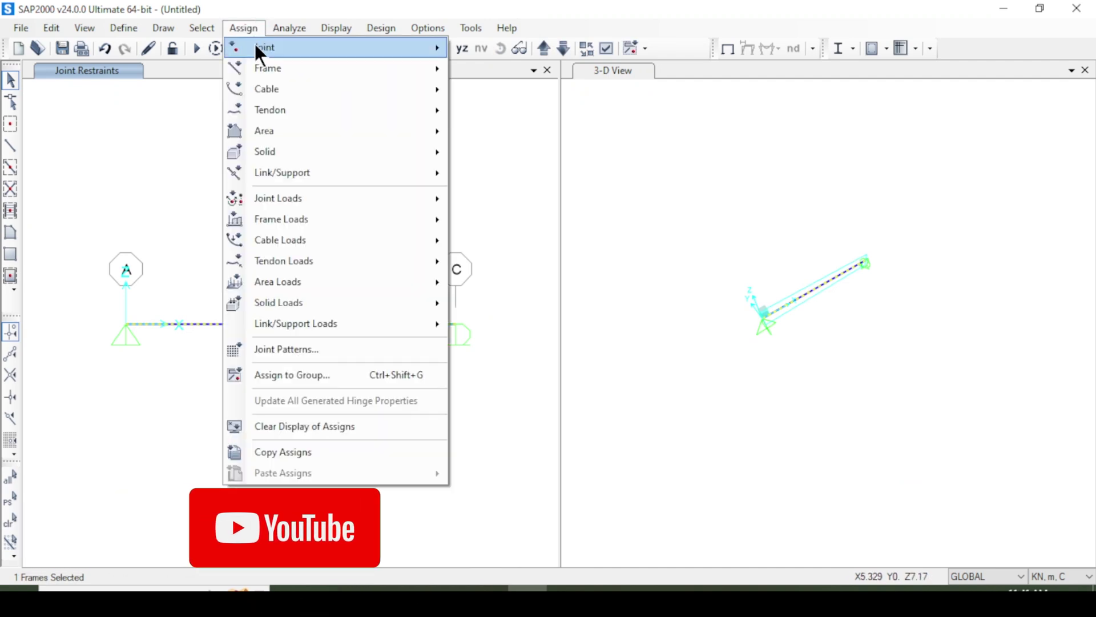
mouse_move(353, 223)
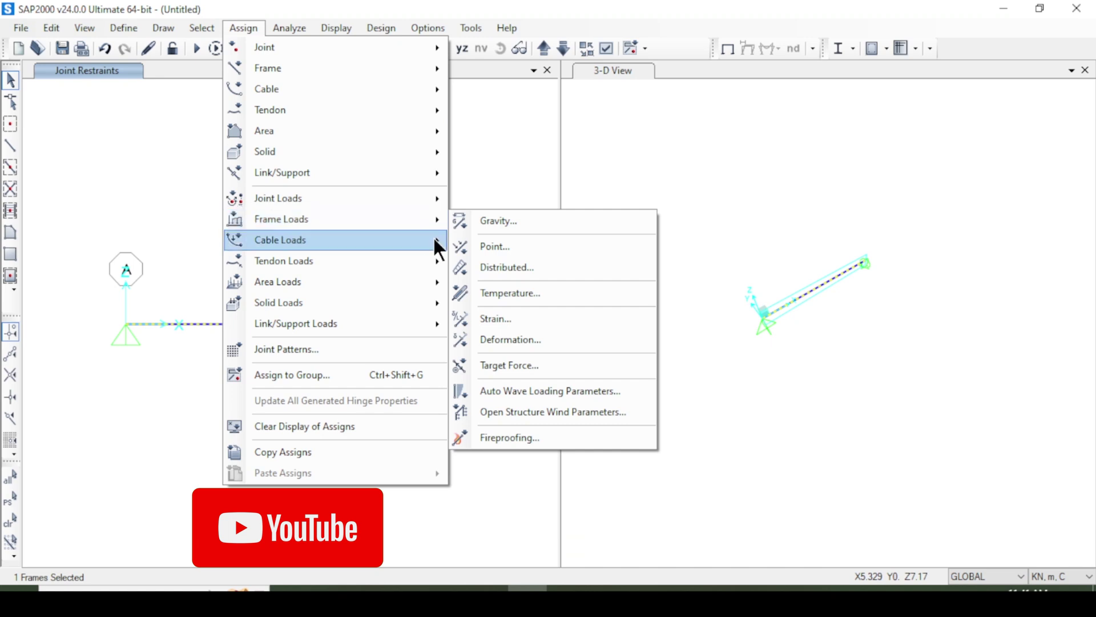
click(554, 245)
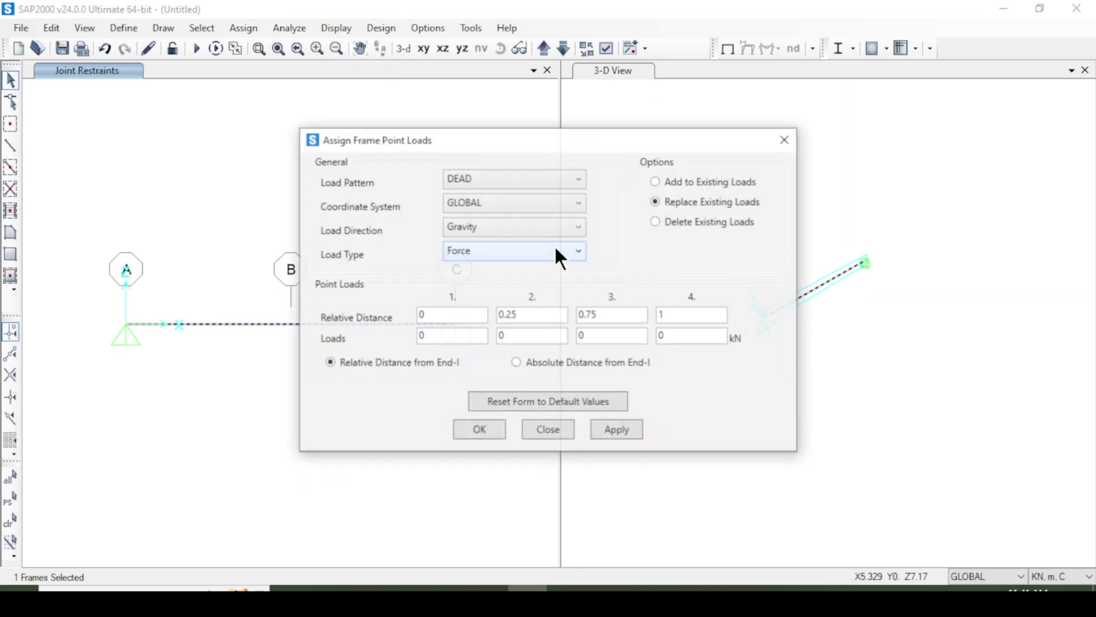
drag(501, 147, 724, 147)
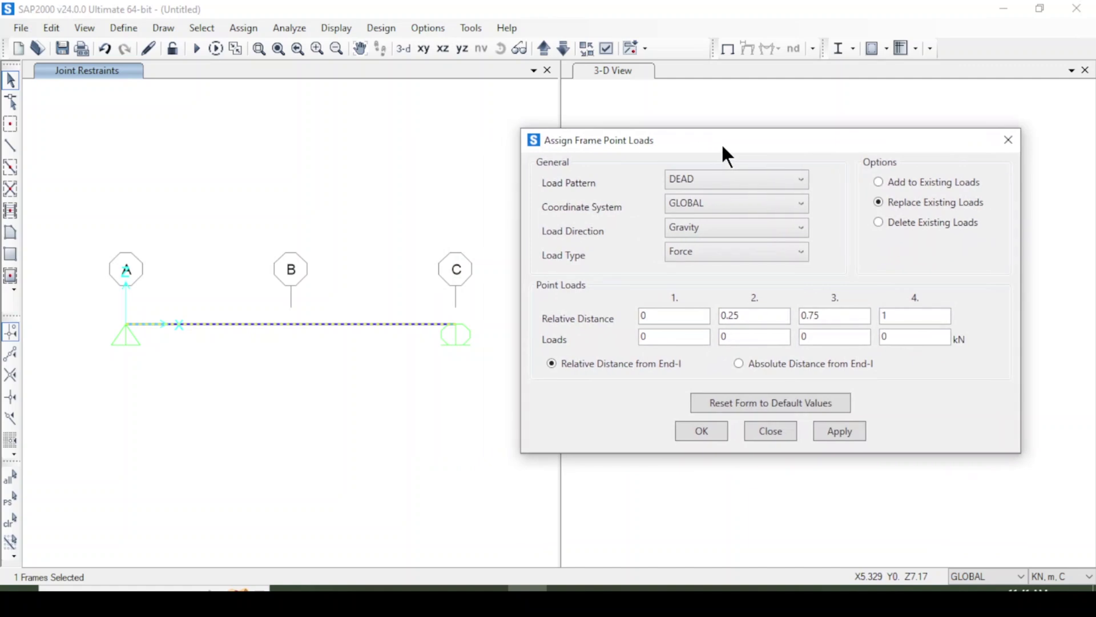
click(724, 181)
click(722, 180)
click(752, 361)
click(599, 365)
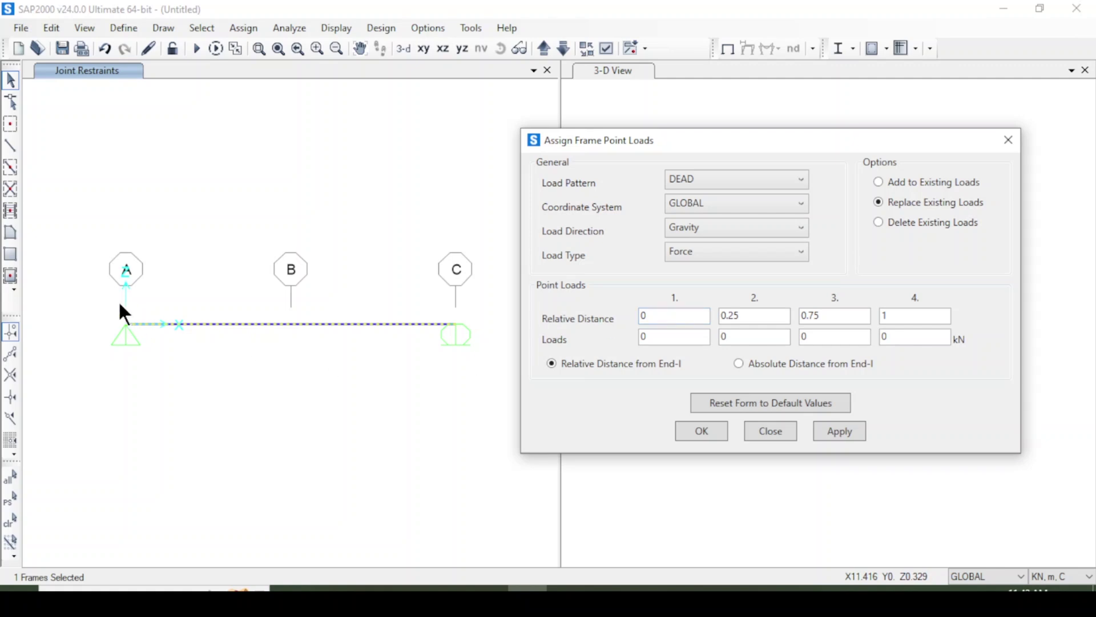
Step: Set the relative distance of the third point load to 0.5 so that it acts at midspan
click(680, 338)
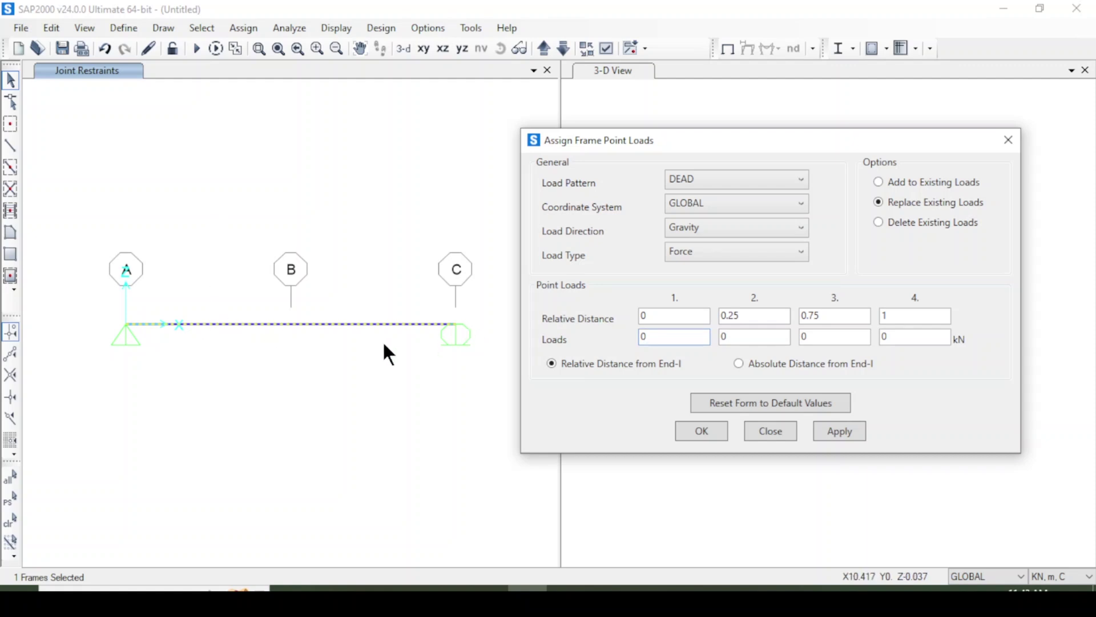
drag(734, 336, 720, 339)
click(840, 320)
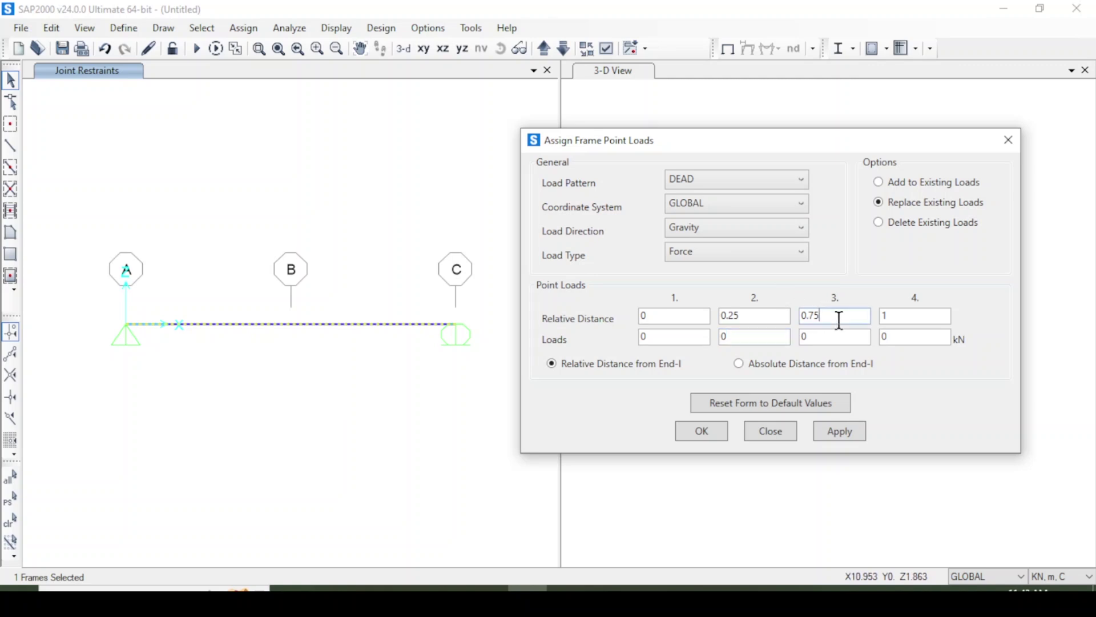
key(BackSpace)
key(BackSpace)
text(5)
Step: Set the third point load to 6 kN as given in Beam.pdf and apply the gravity load to the beam
click(833, 337)
key(alt+Tab)
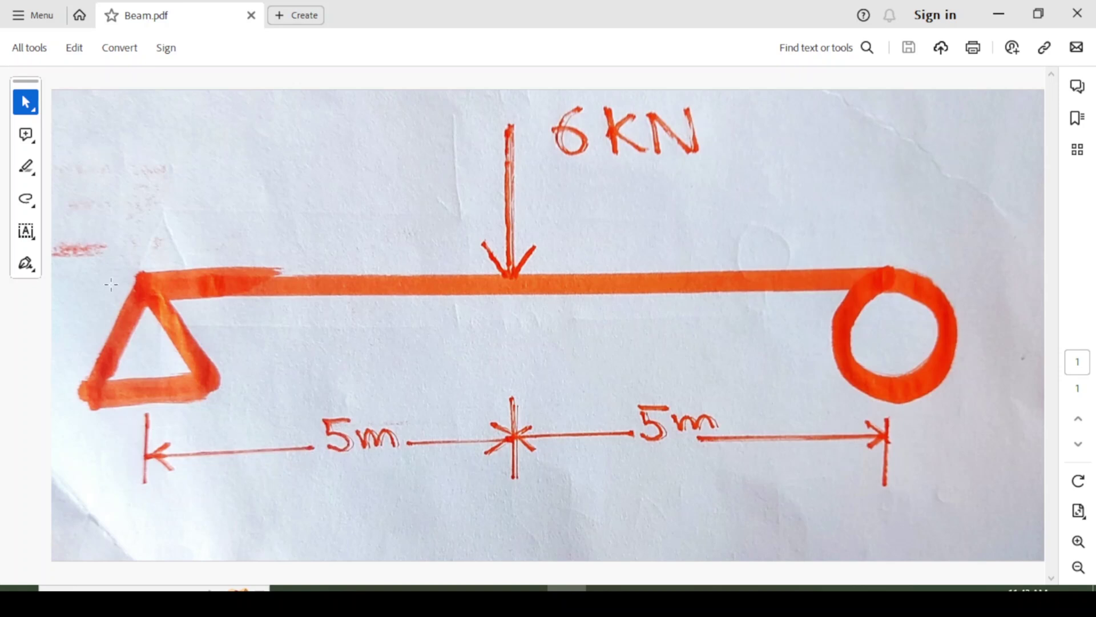
click(998, 14)
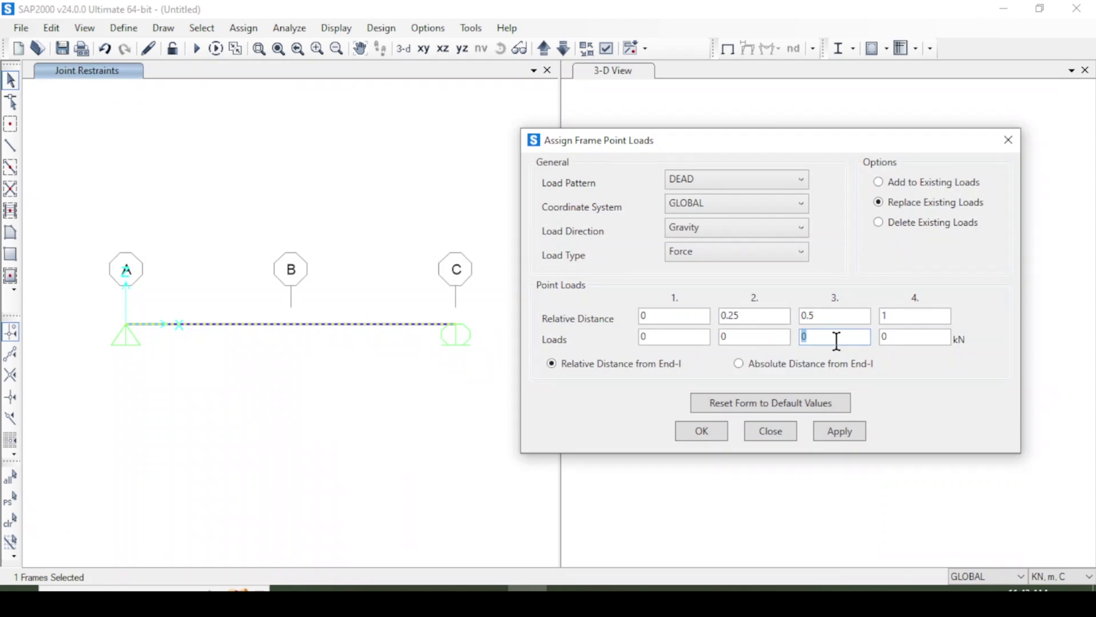
text(6)
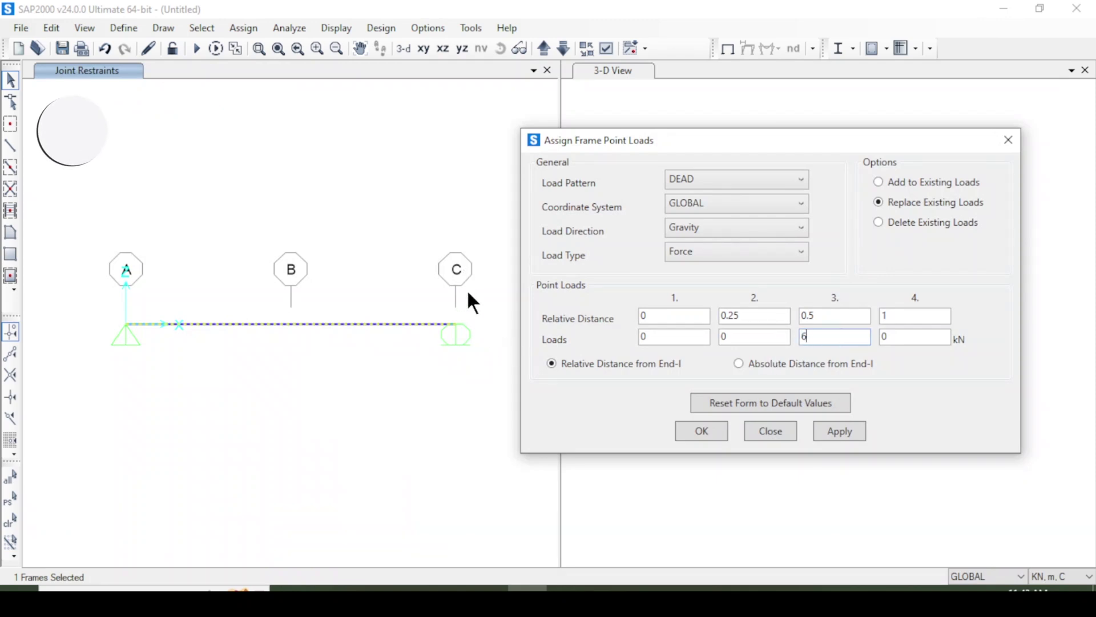
click(903, 341)
double_click(903, 340)
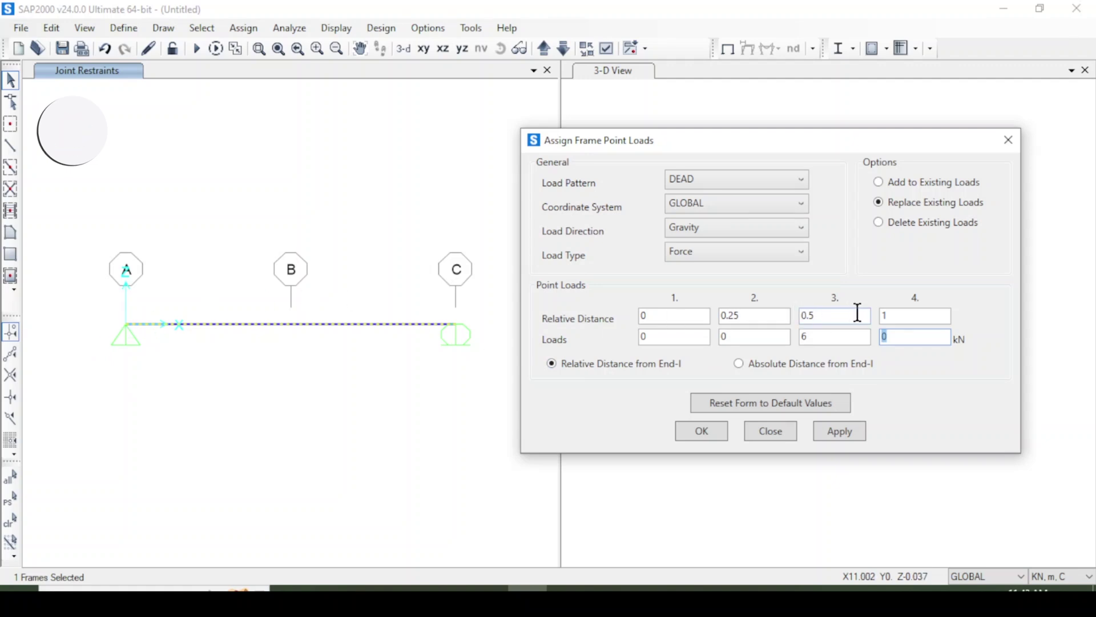
click(901, 317)
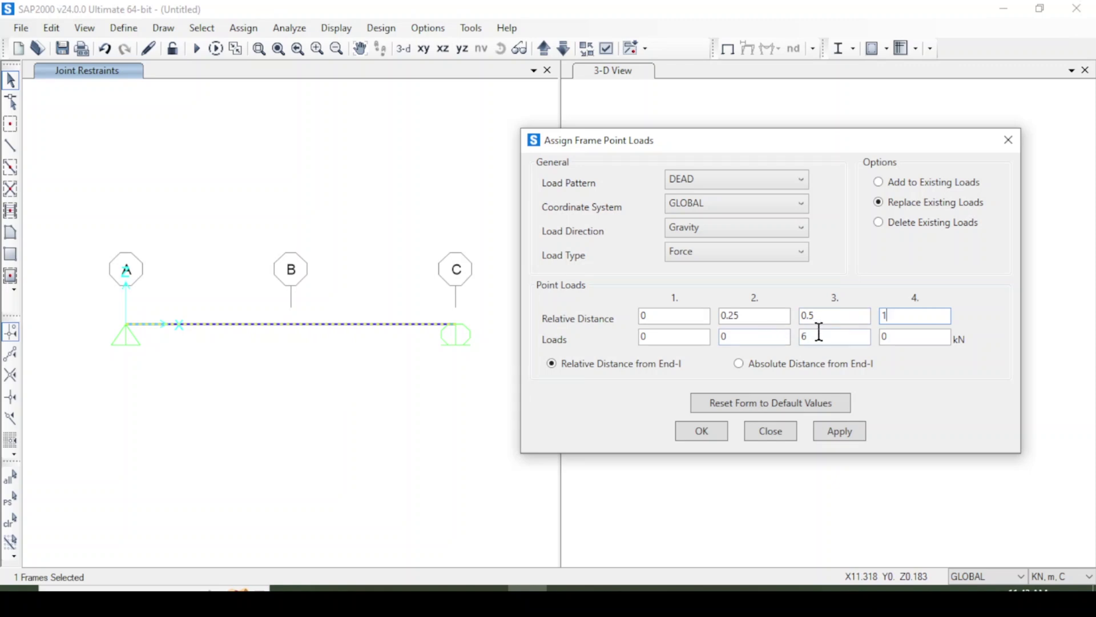
click(839, 435)
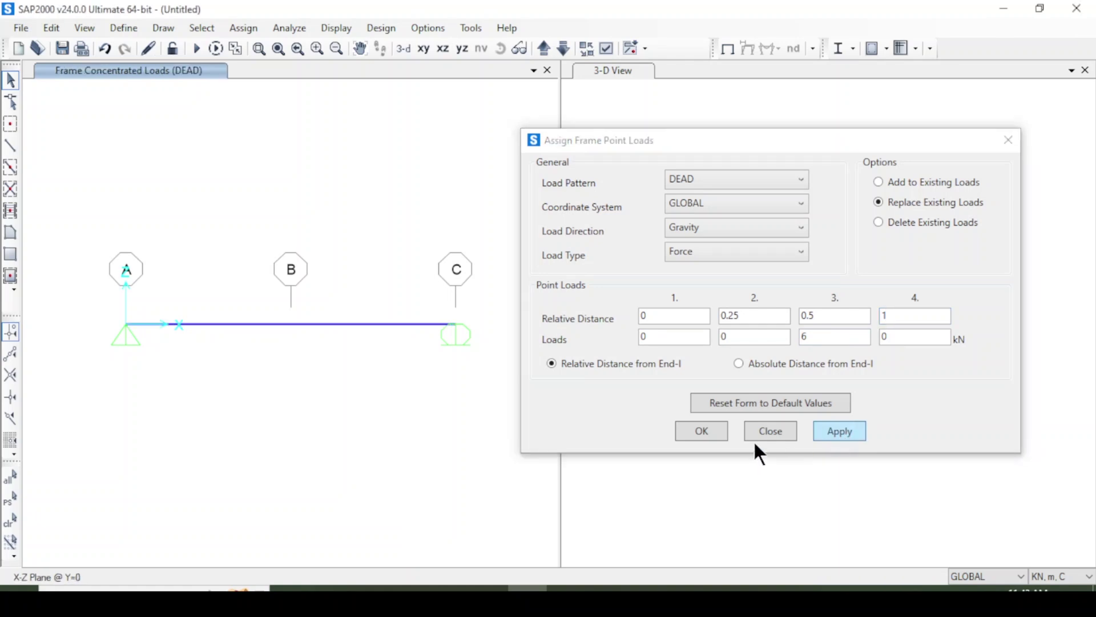
Step: Confirm the midspan point load assignment on the beam and return to the X-Z view
click(699, 432)
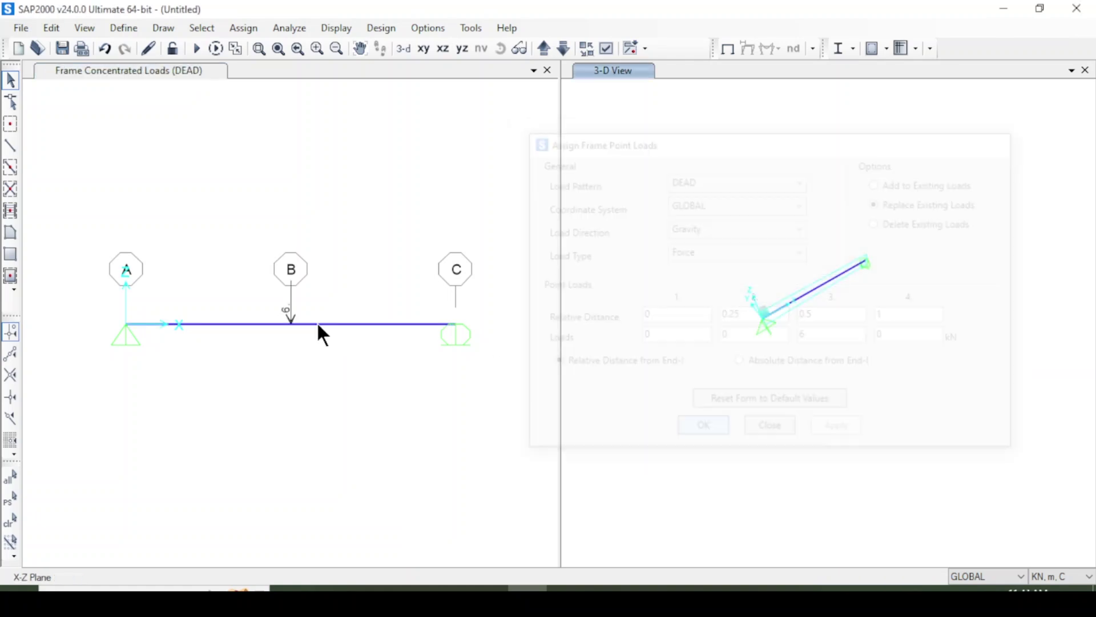
click(280, 315)
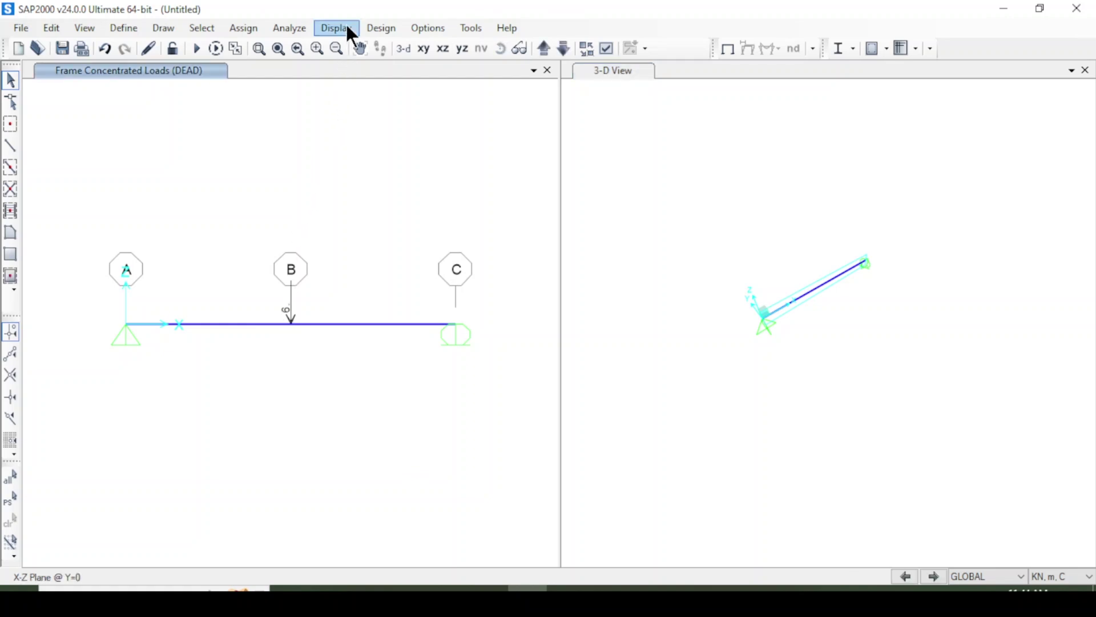
click(249, 27)
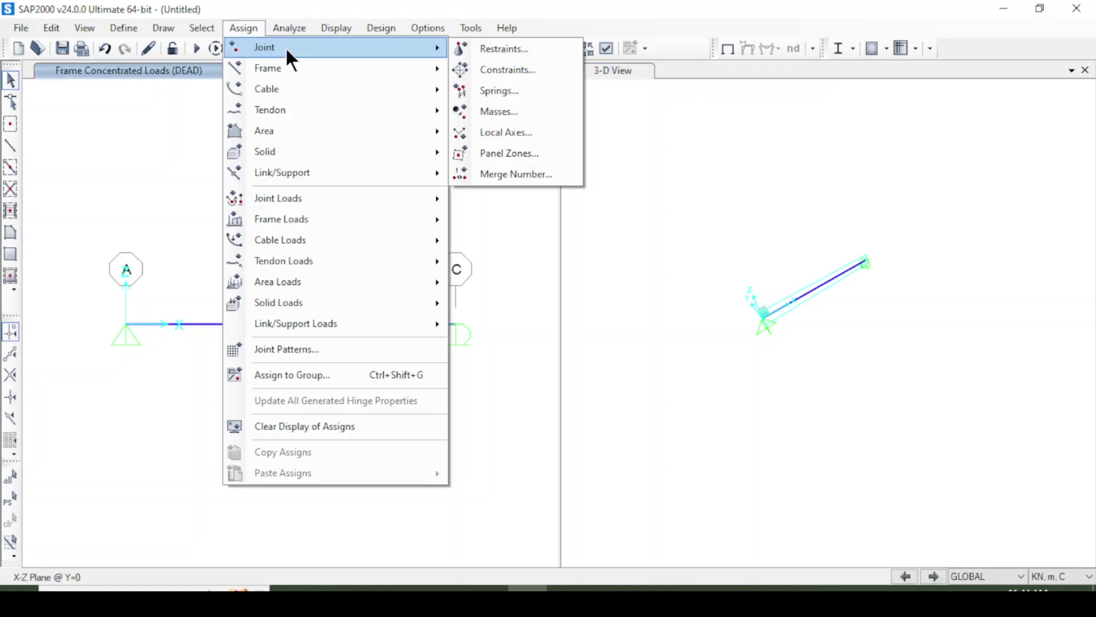
mouse_move(330, 223)
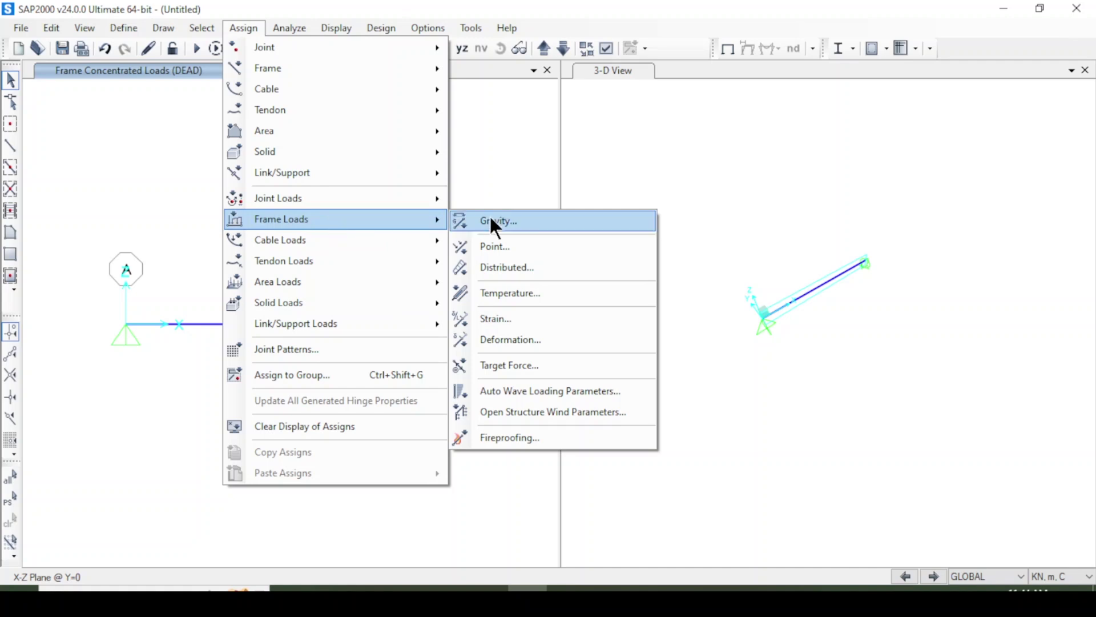
click(555, 246)
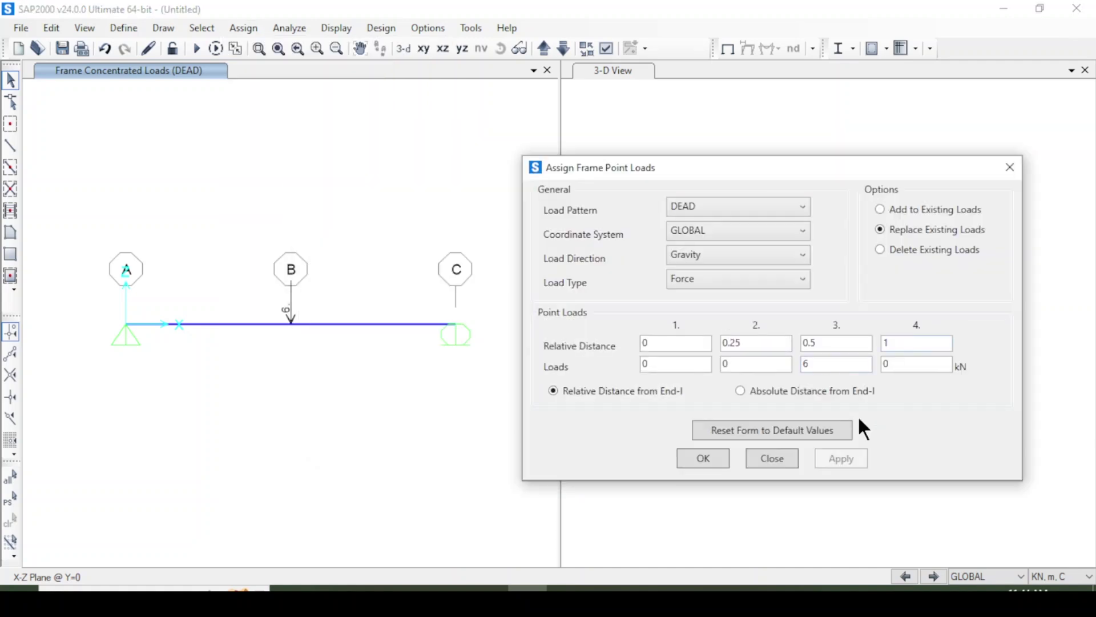
click(791, 430)
click(774, 458)
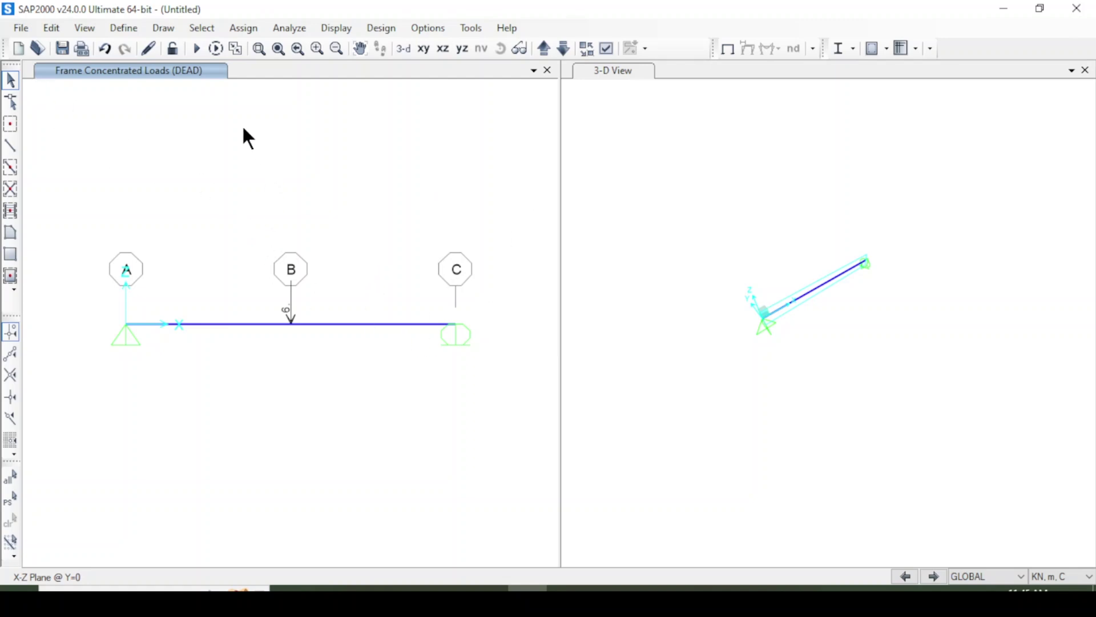
Step: Save the model as Beam in the Sap2000 folder and run the analysis for the DEAD and MODAL load cases
click(38, 48)
click(492, 361)
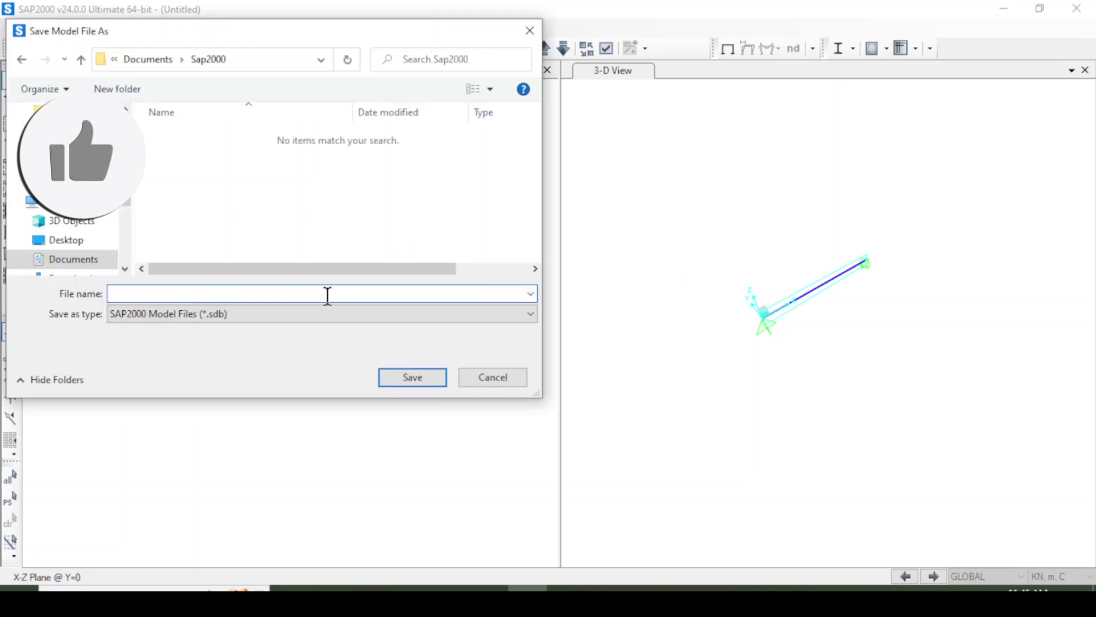
text(Beam)
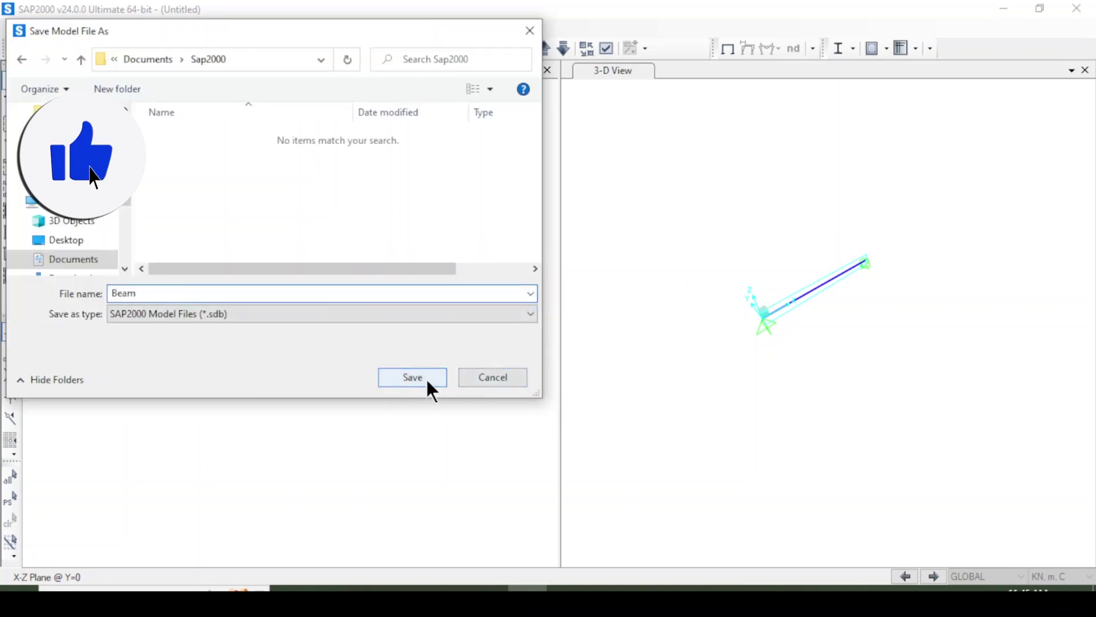
click(427, 381)
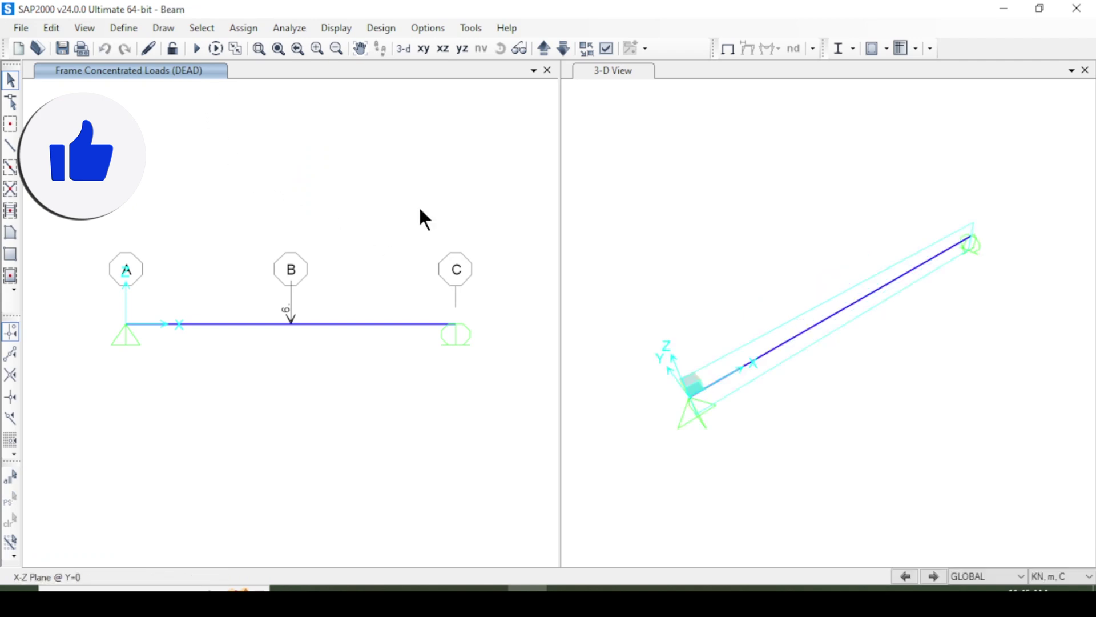
click(196, 47)
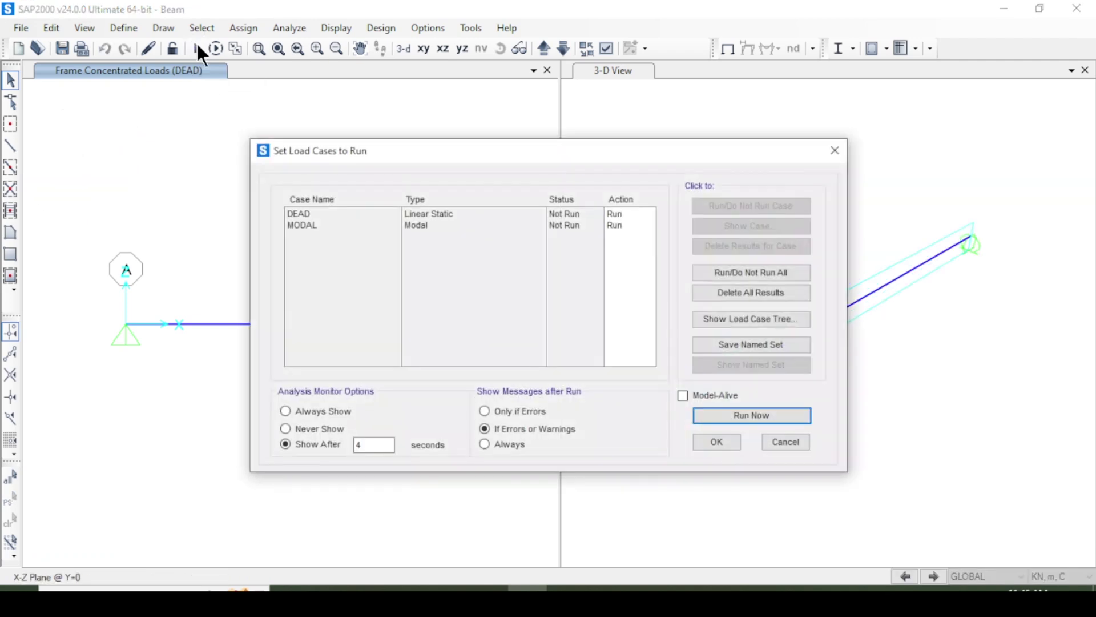
click(727, 414)
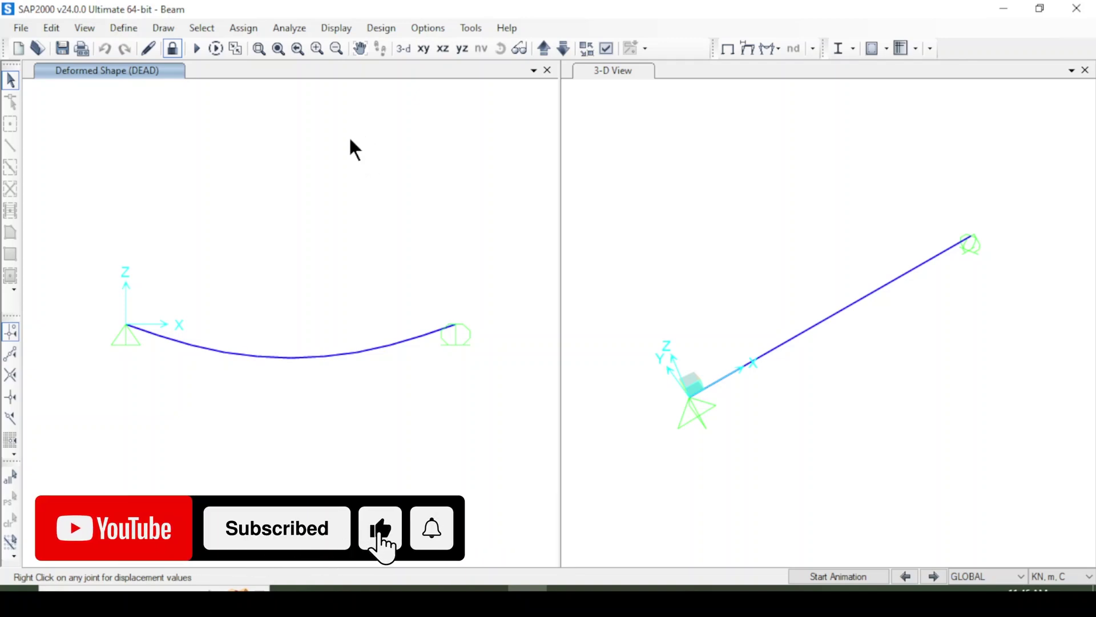
Step: Display the beam's Shear 2-2 force diagram for the DEAD case, first filled and then with values shown
click(341, 29)
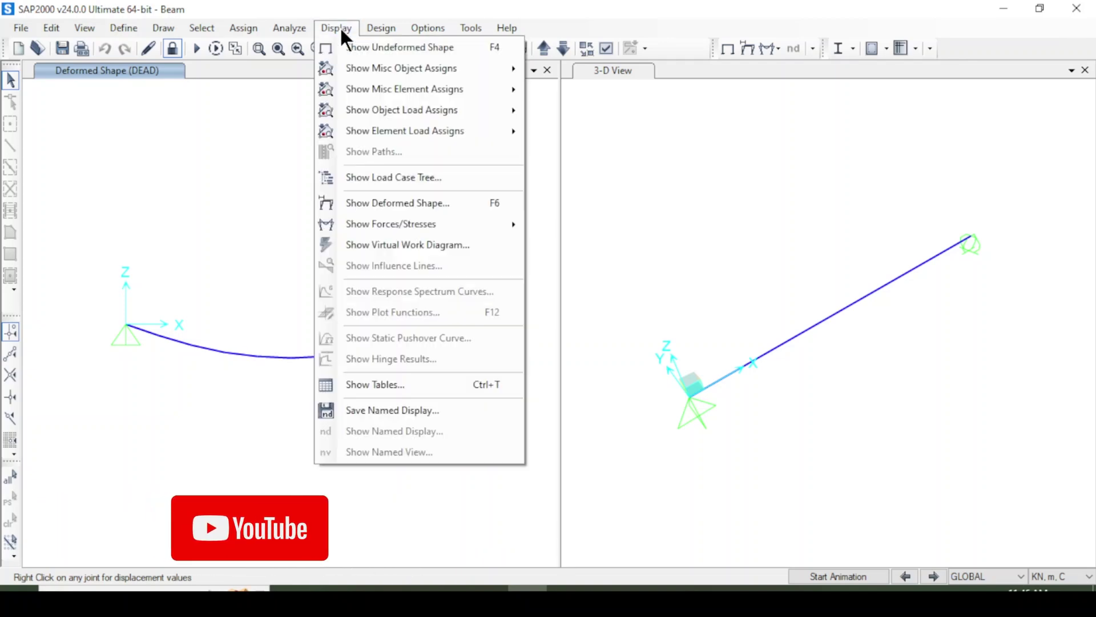
mouse_move(360, 60)
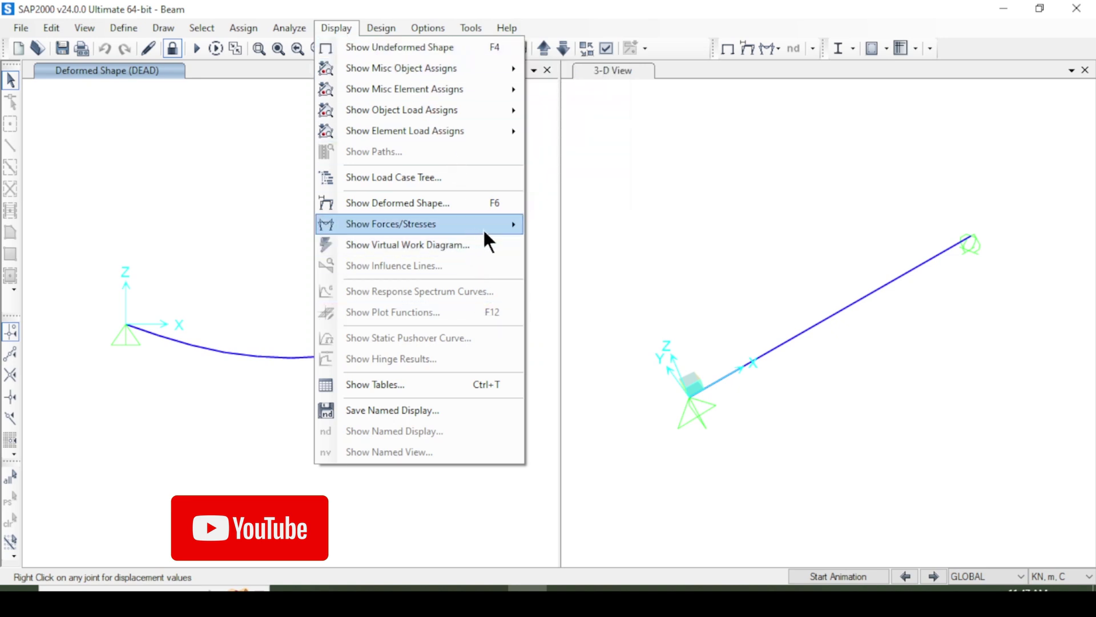
mouse_move(490, 232)
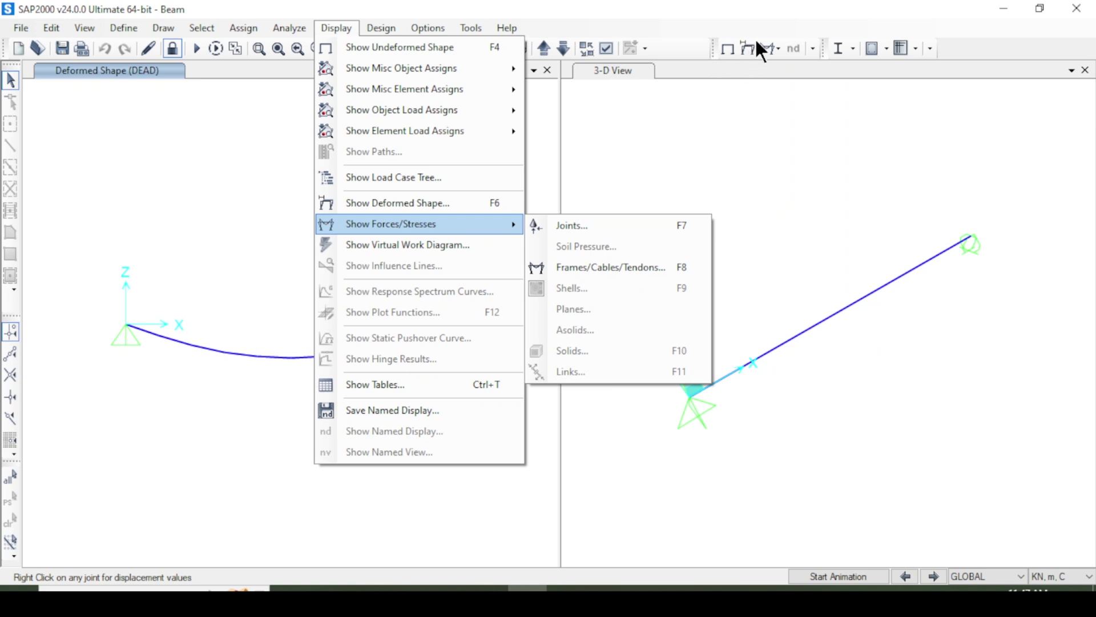
click(597, 266)
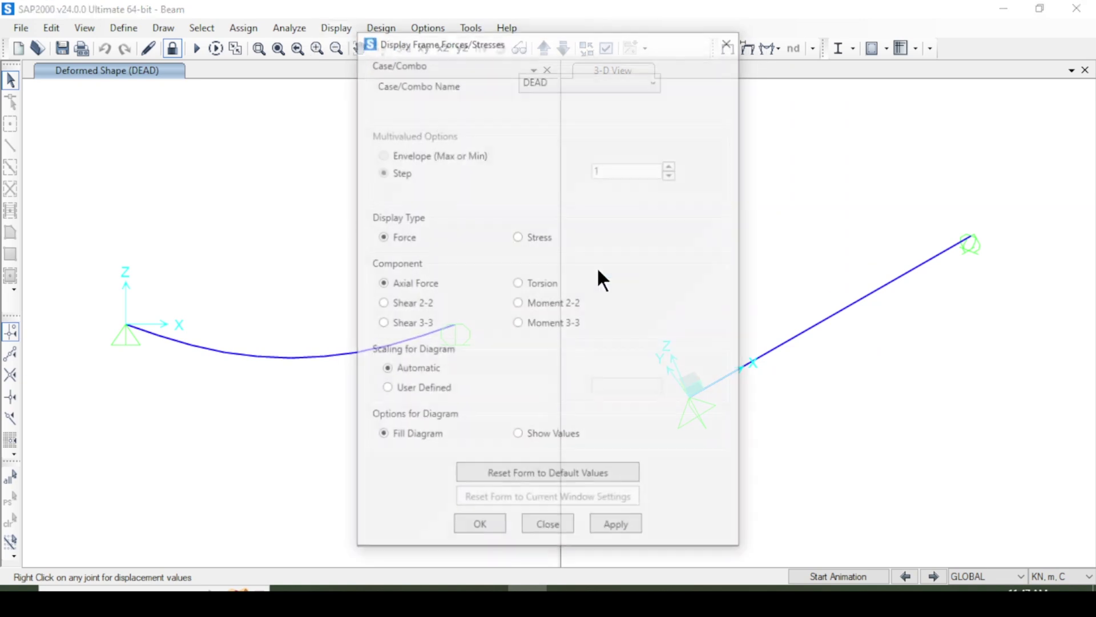
drag(516, 47, 699, 38)
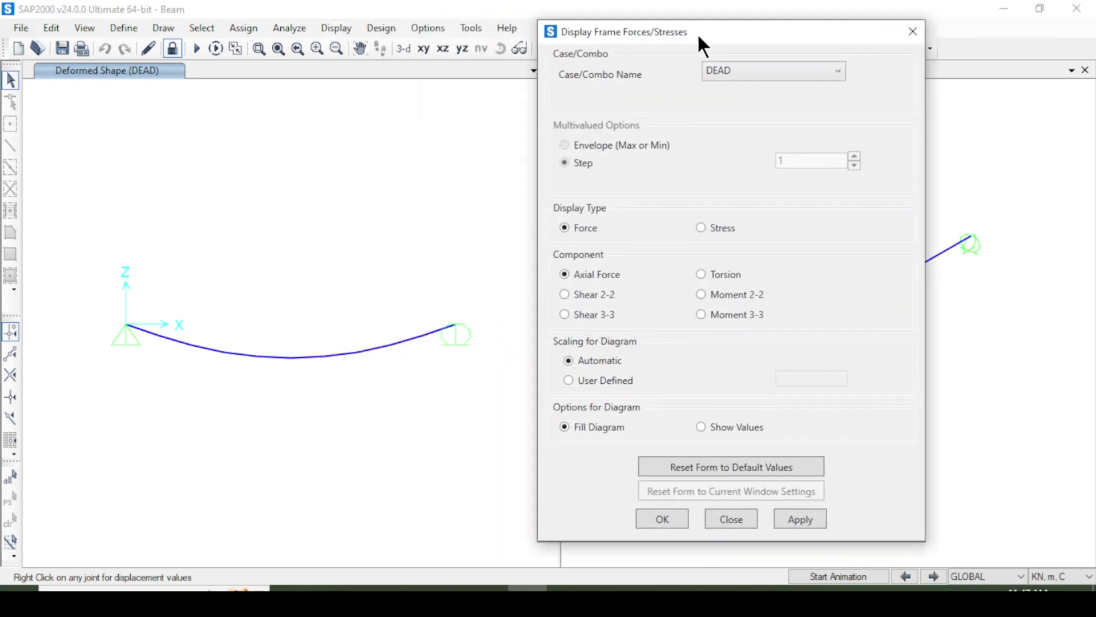
click(738, 68)
click(739, 69)
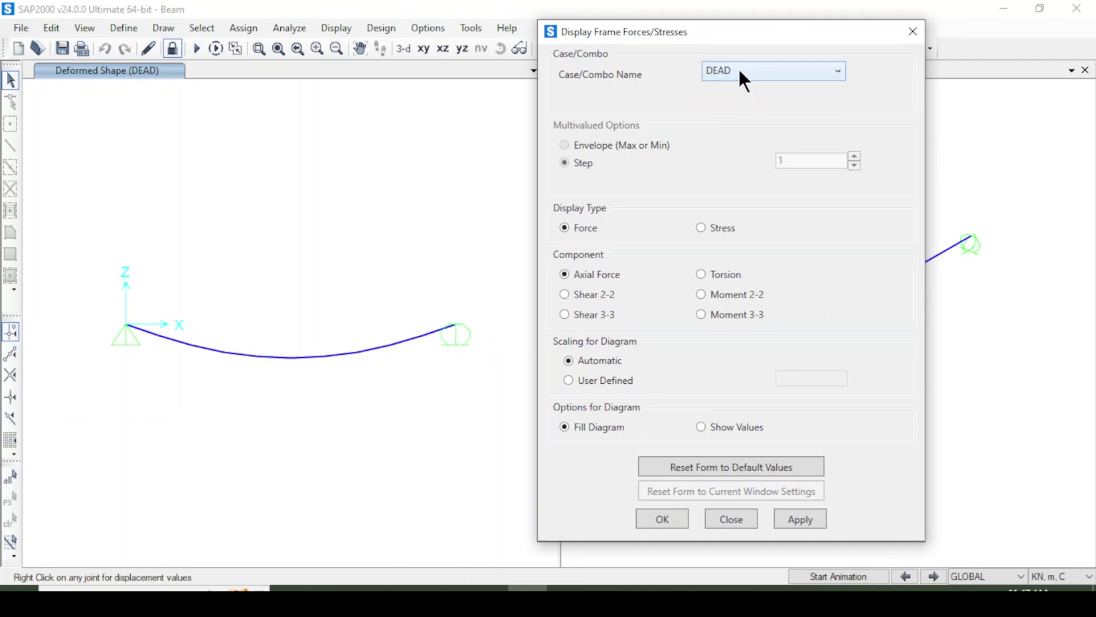
click(602, 295)
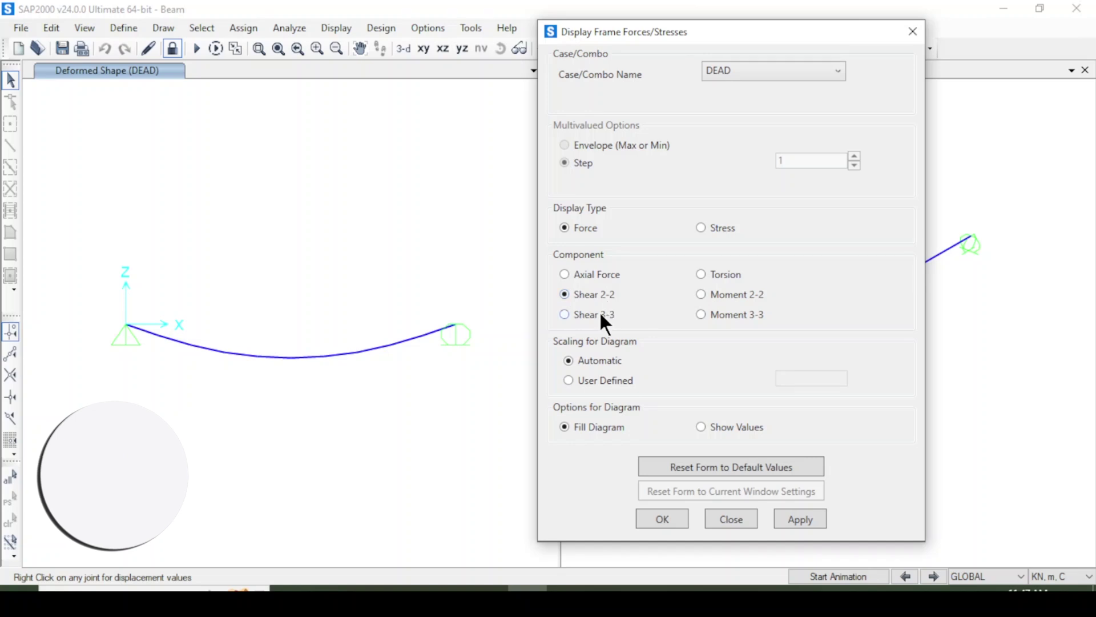
click(598, 311)
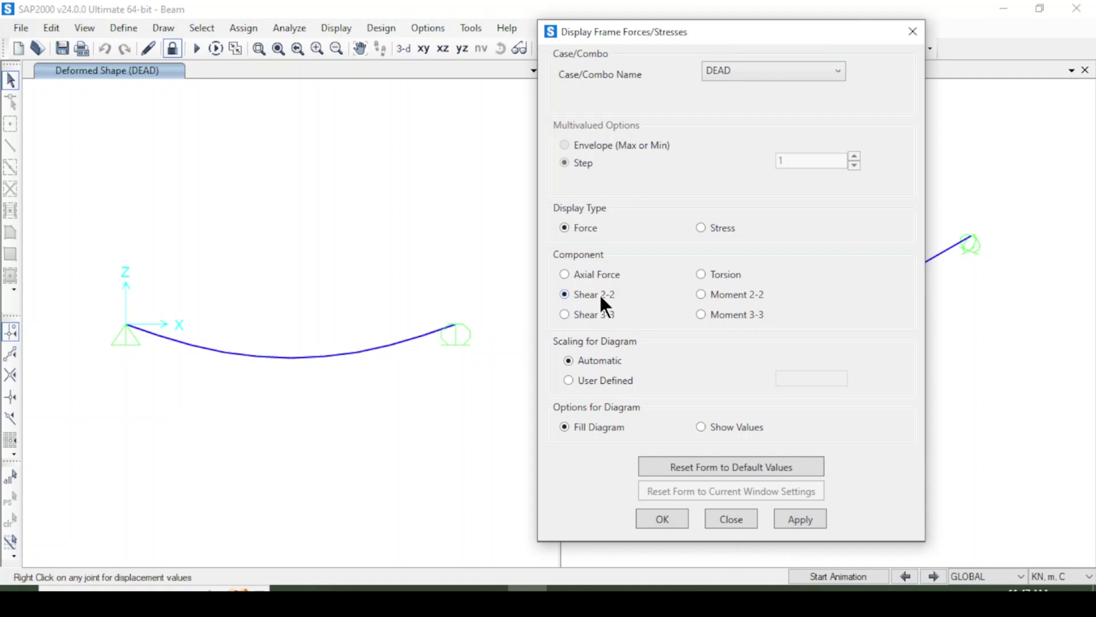
click(801, 518)
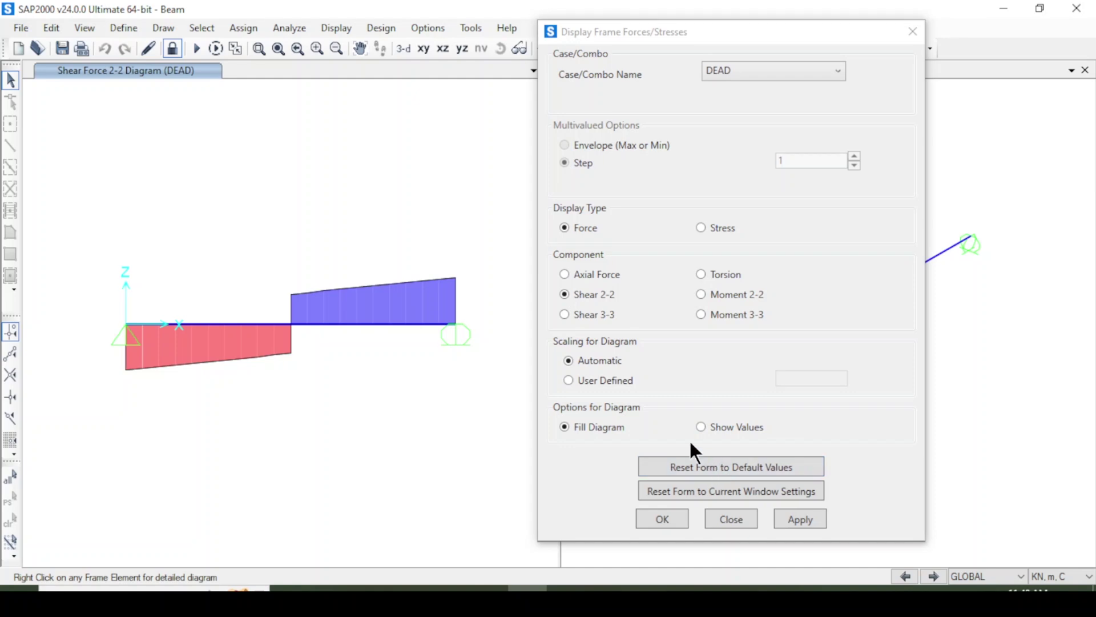
click(708, 425)
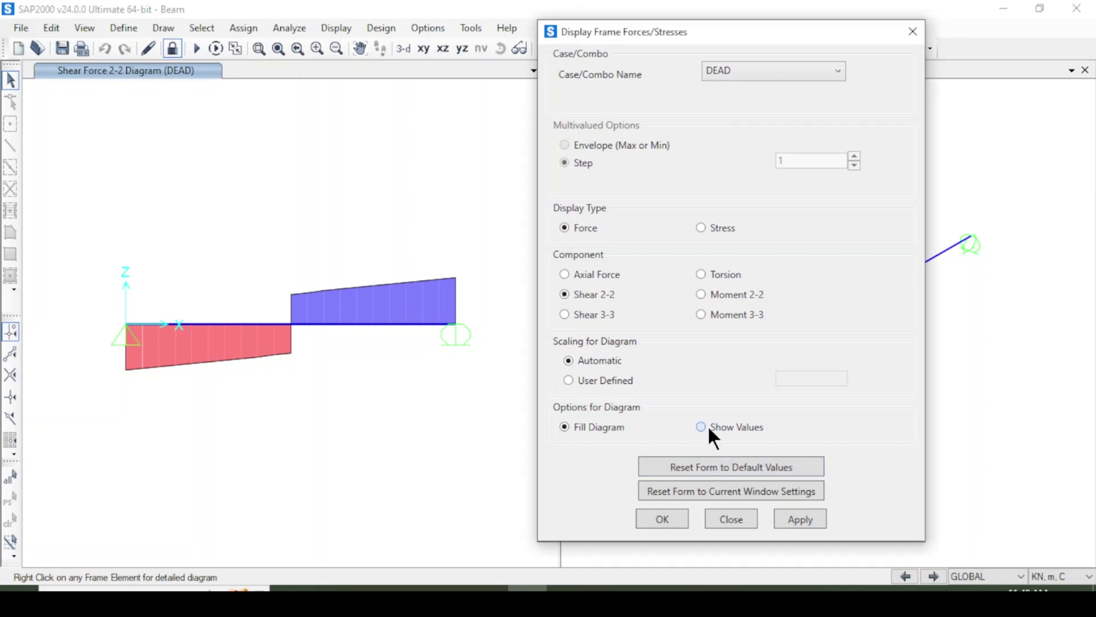
click(791, 520)
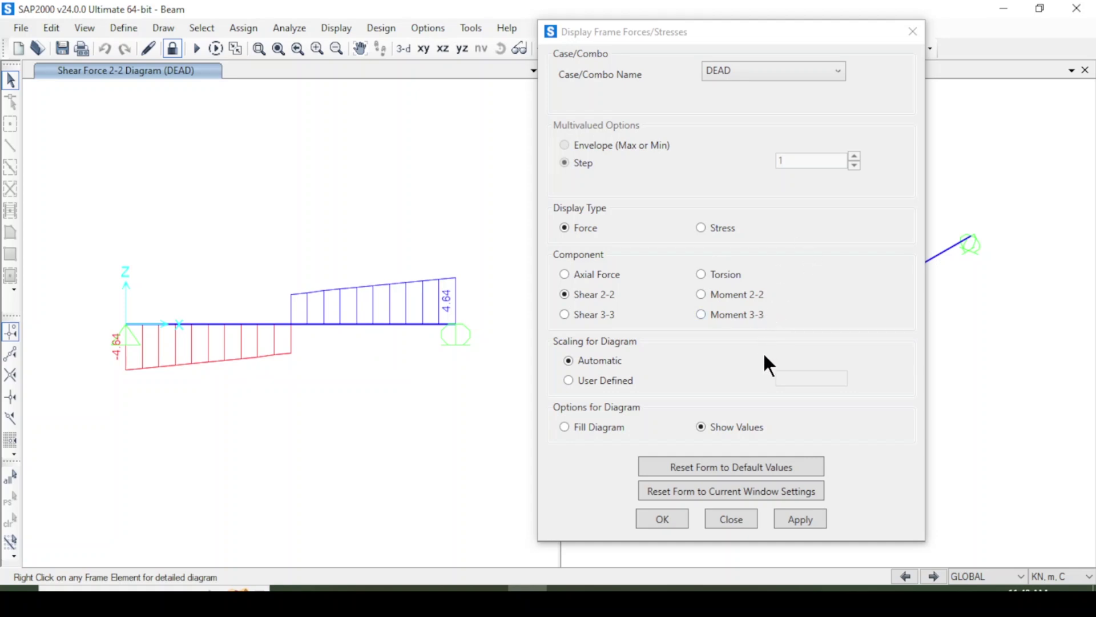
Step: Display the beam's Moment 3-3 diagram for the DEAD case, compare the filled style, and keep the values shown
click(719, 293)
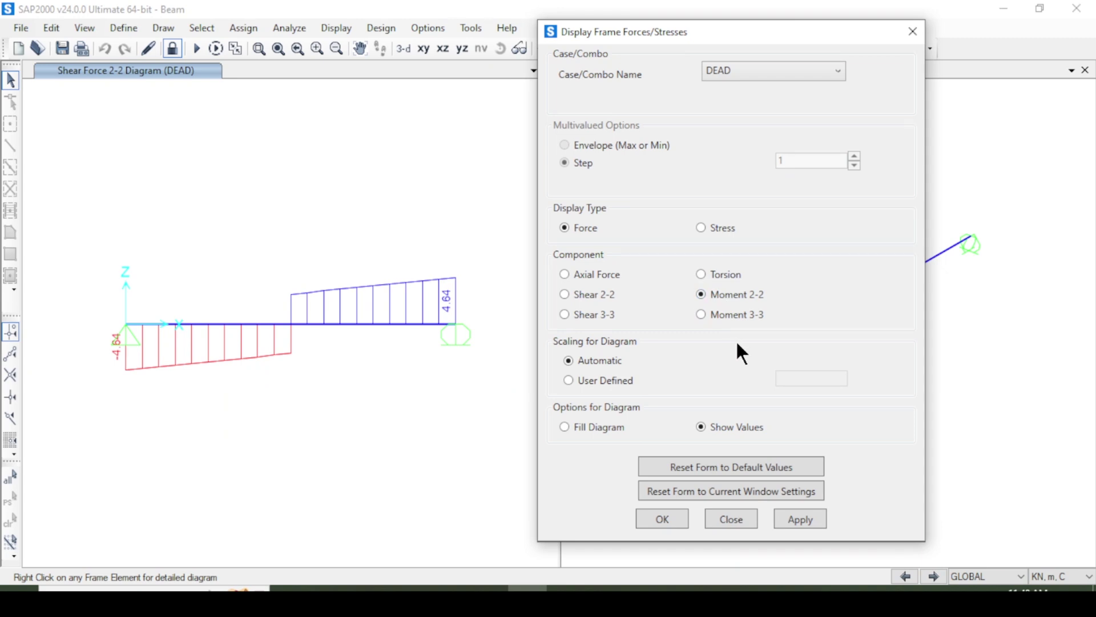
click(738, 314)
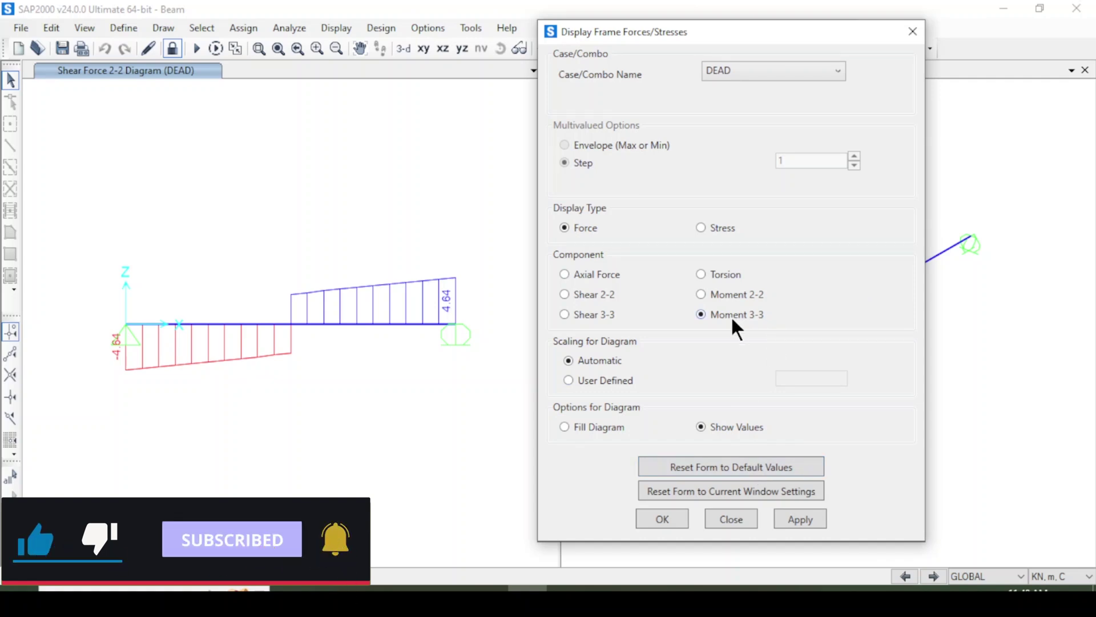
click(800, 518)
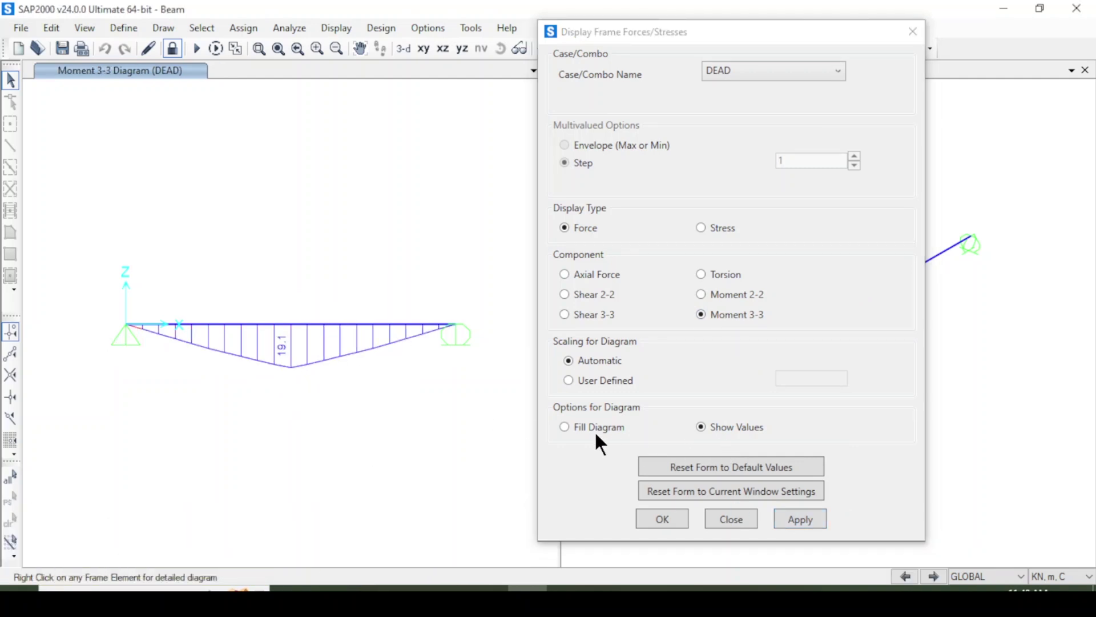
click(565, 427)
click(754, 430)
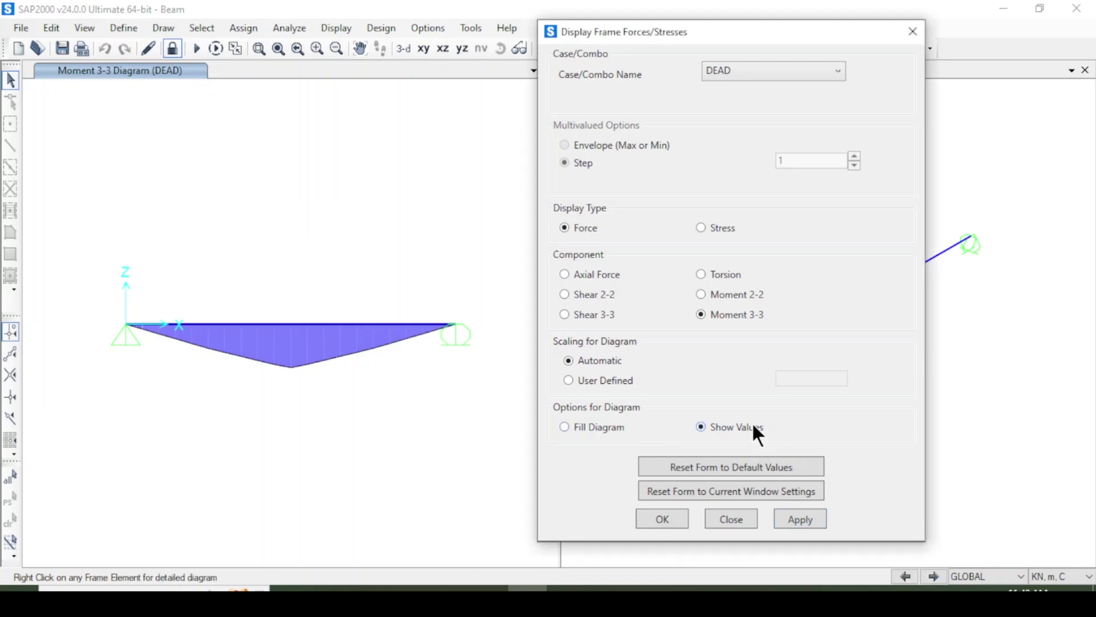
click(800, 519)
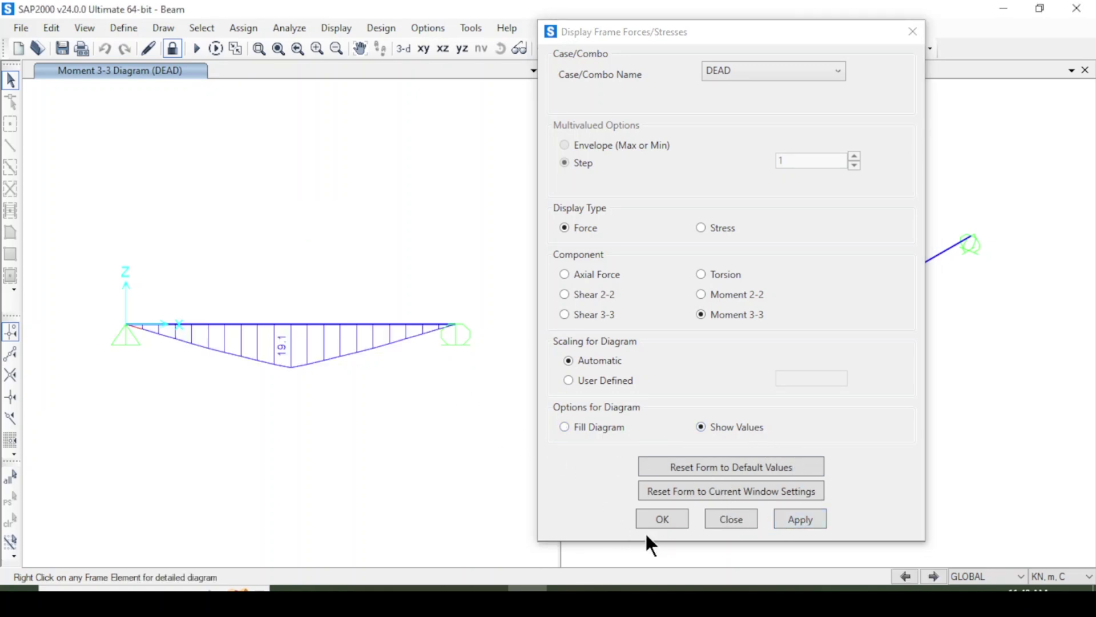
click(663, 514)
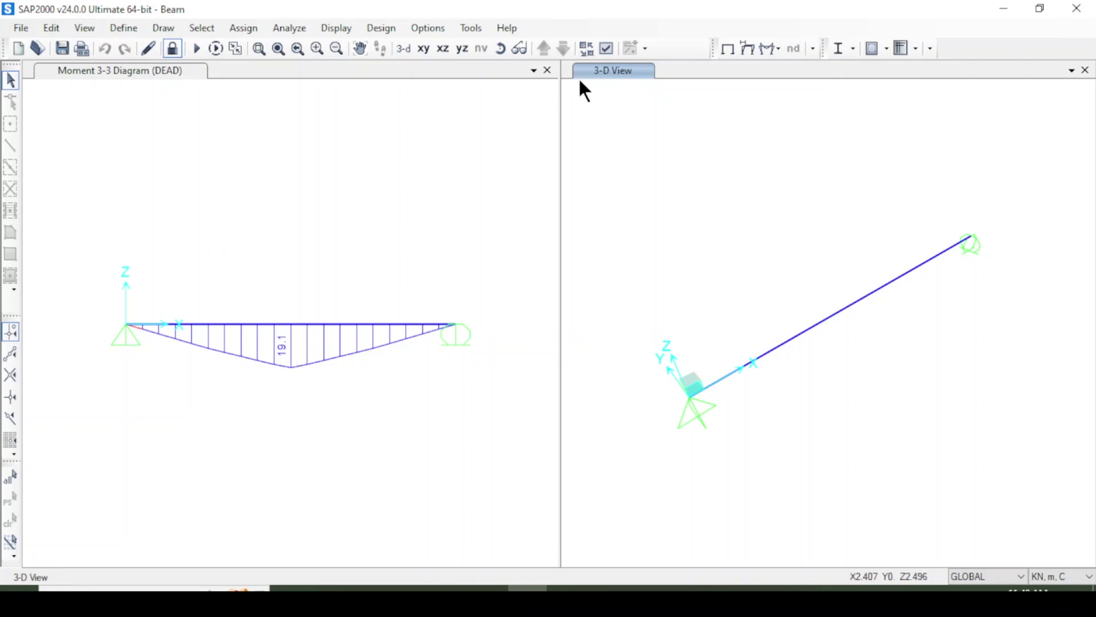